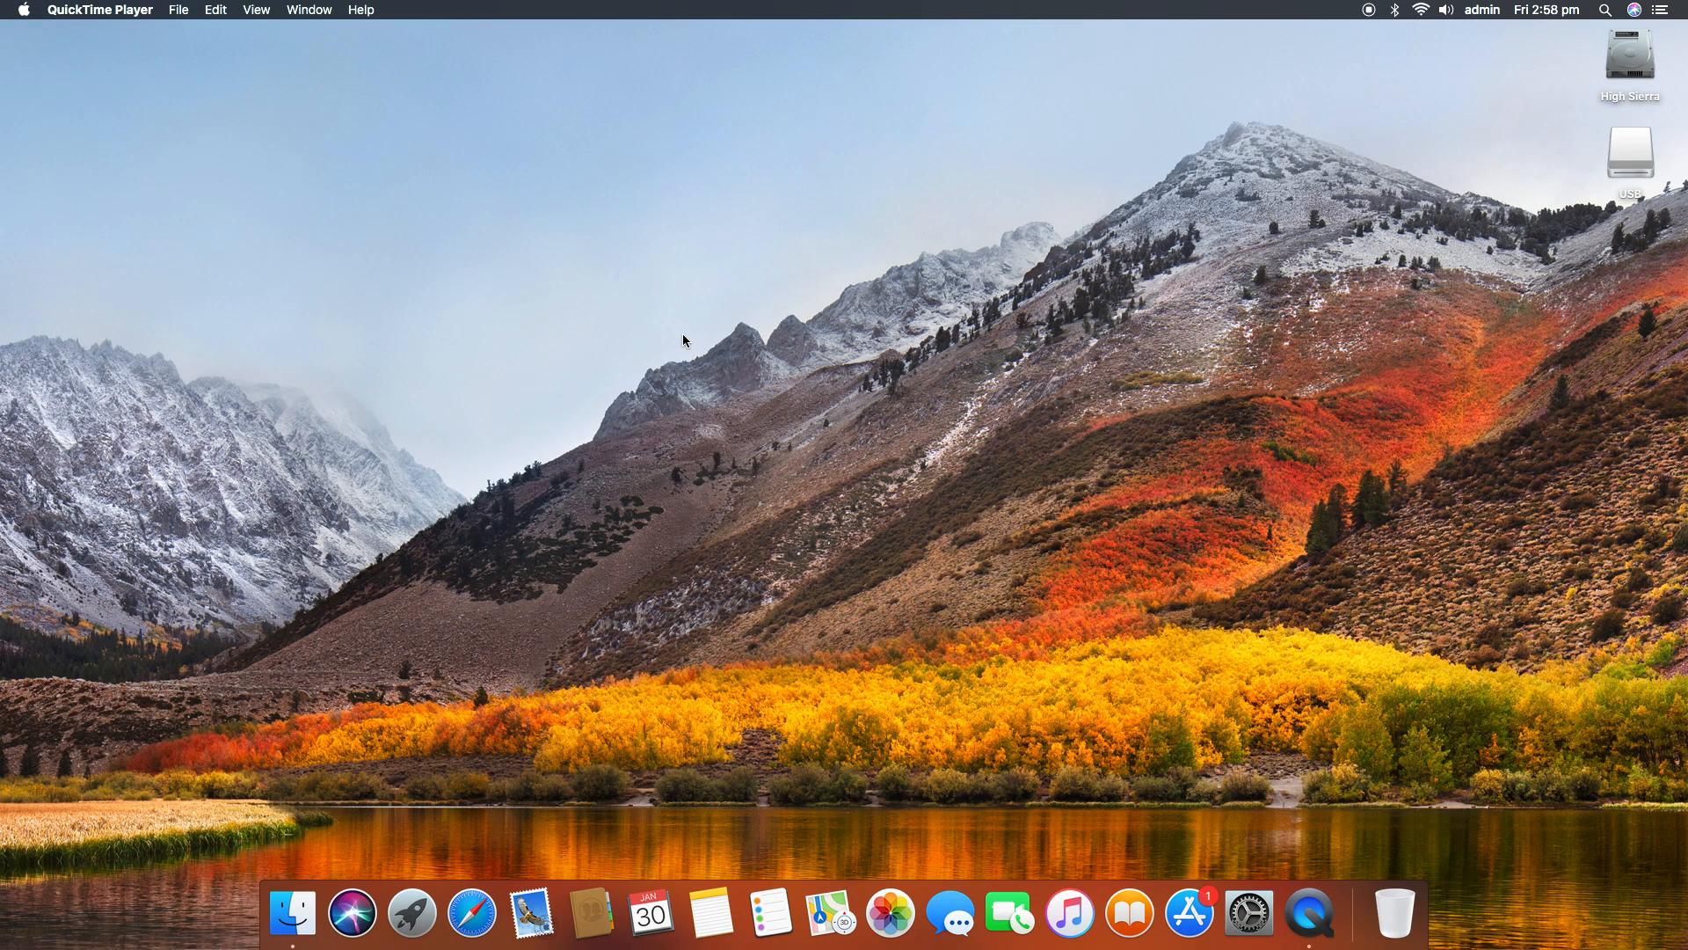
{"action": "right_click", "coordinate": [1641, 144]}
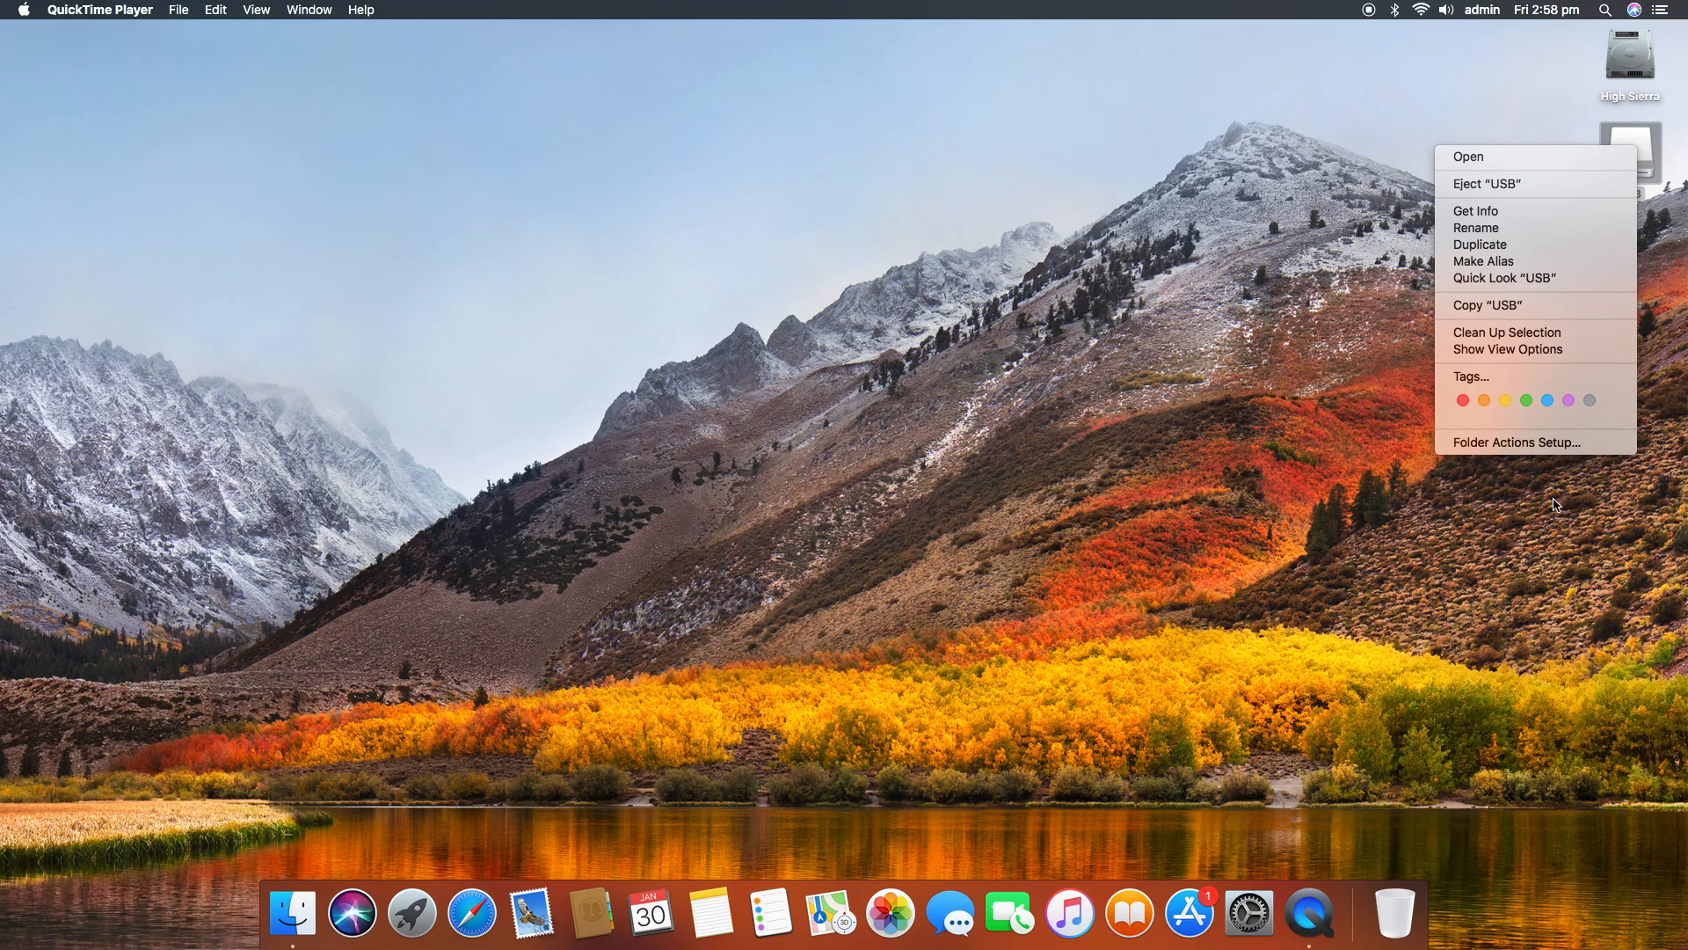
{"action": "left_click", "coordinate": [1312, 482]}
{"action": "left_click", "coordinate": [1133, 493]}
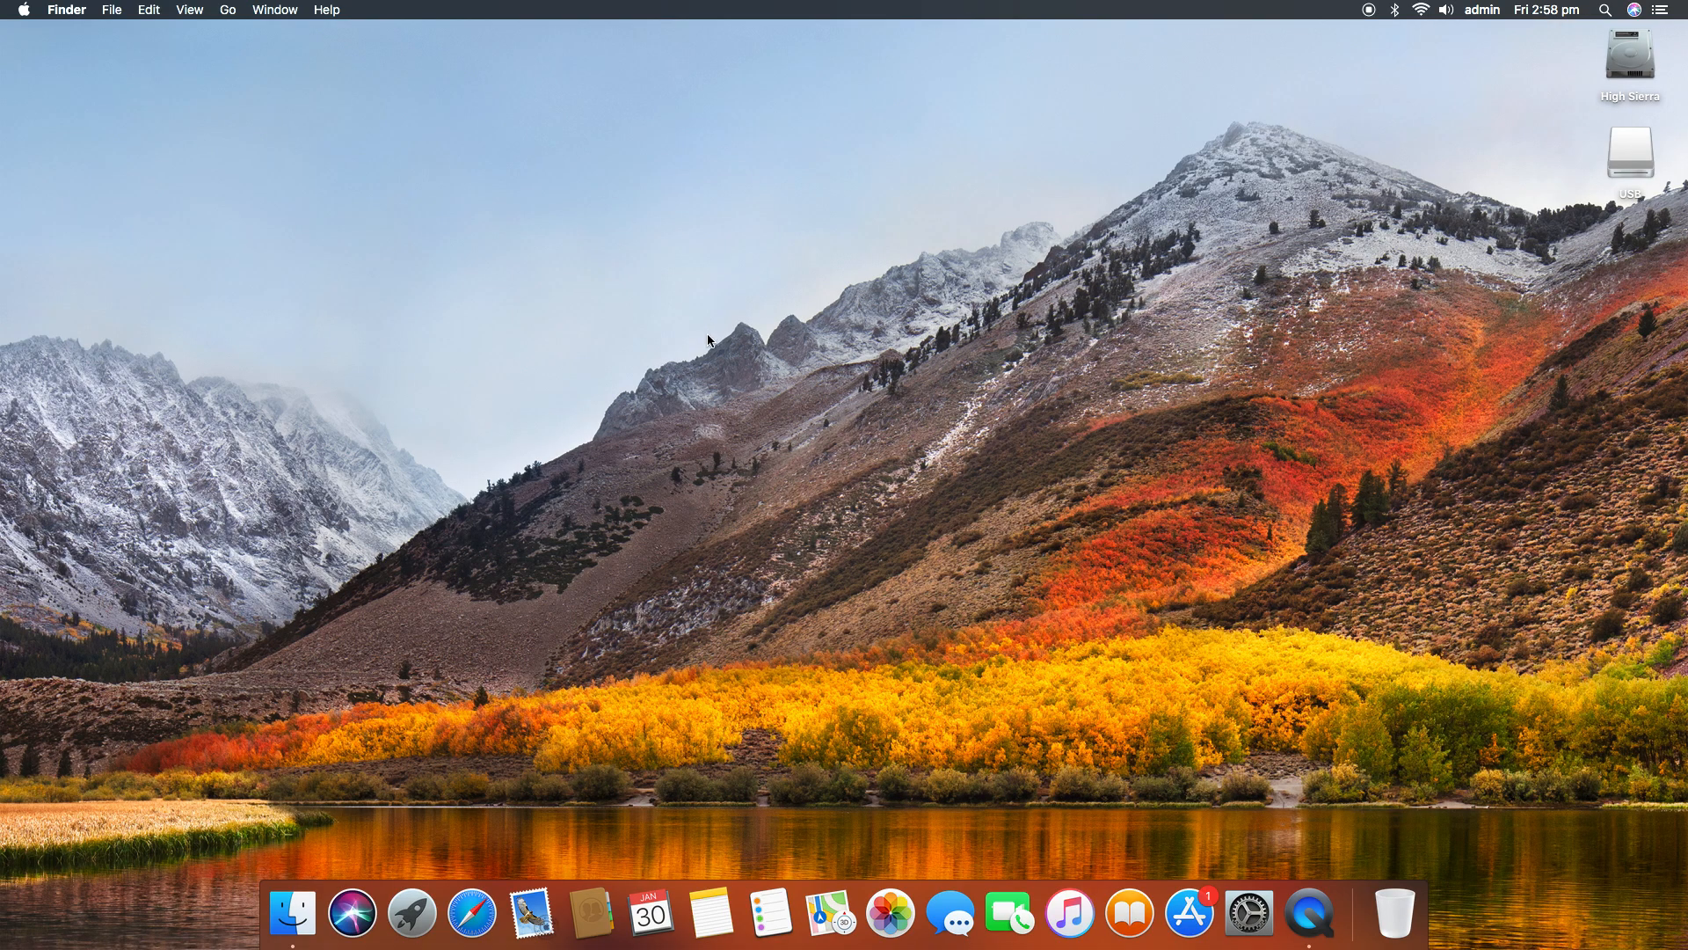
Step: Open the Utilities folder inside Applications in Finder
{"action": "left_click", "coordinate": [228, 10]}
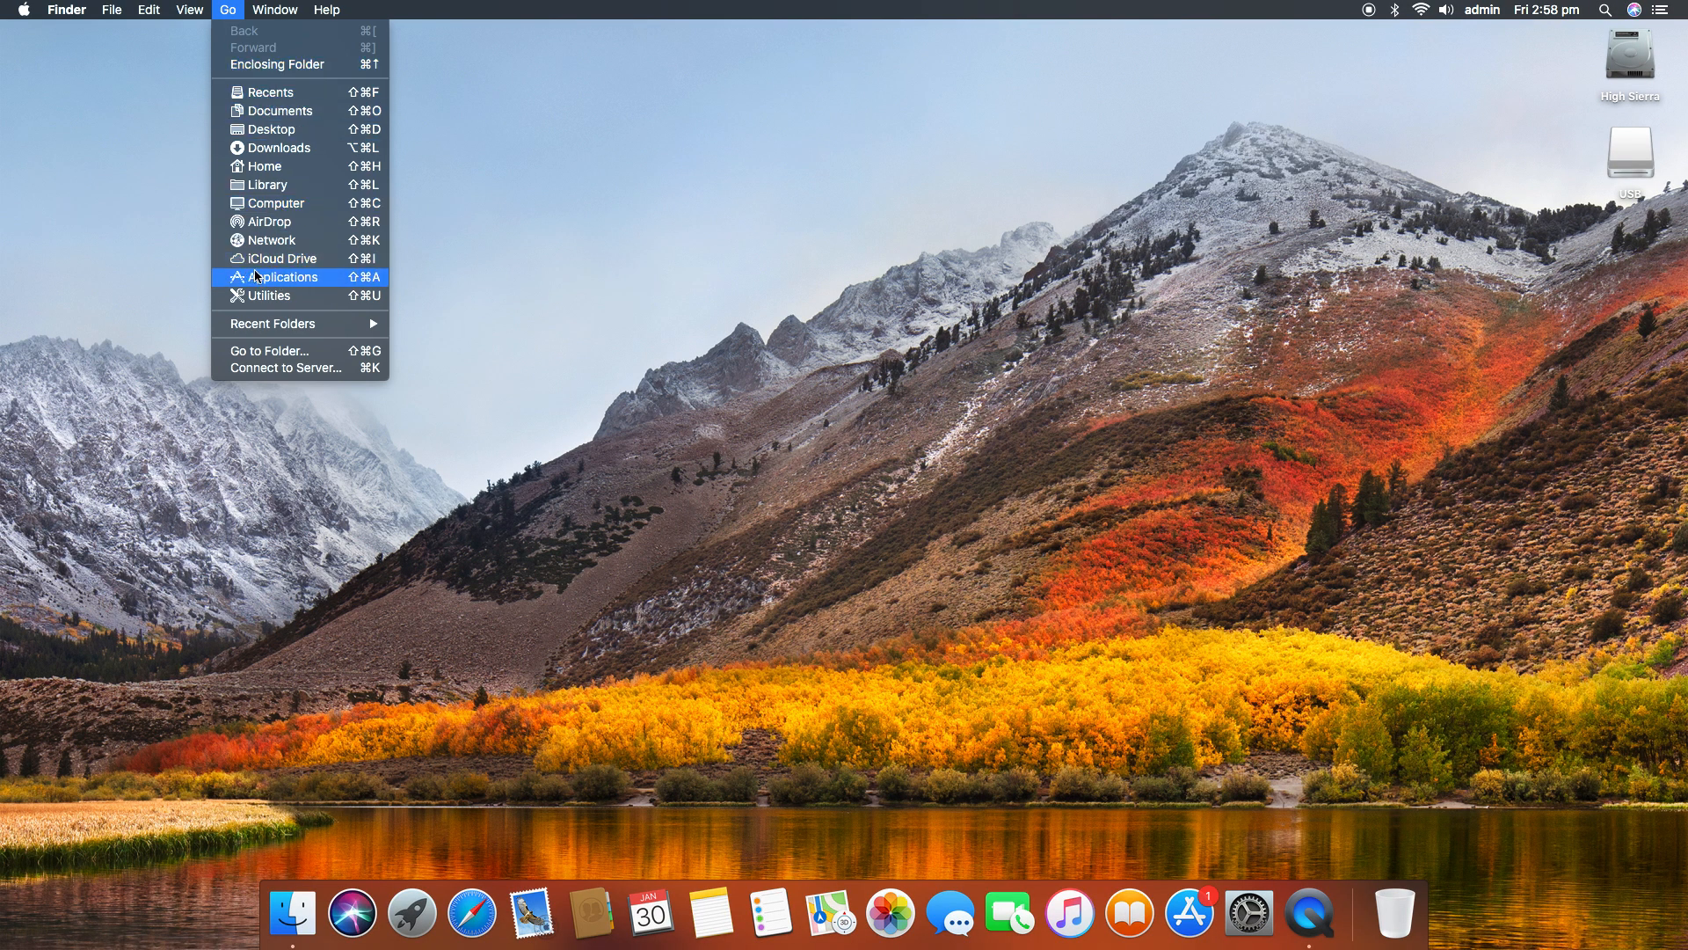
{"action": "left_click", "coordinate": [290, 277]}
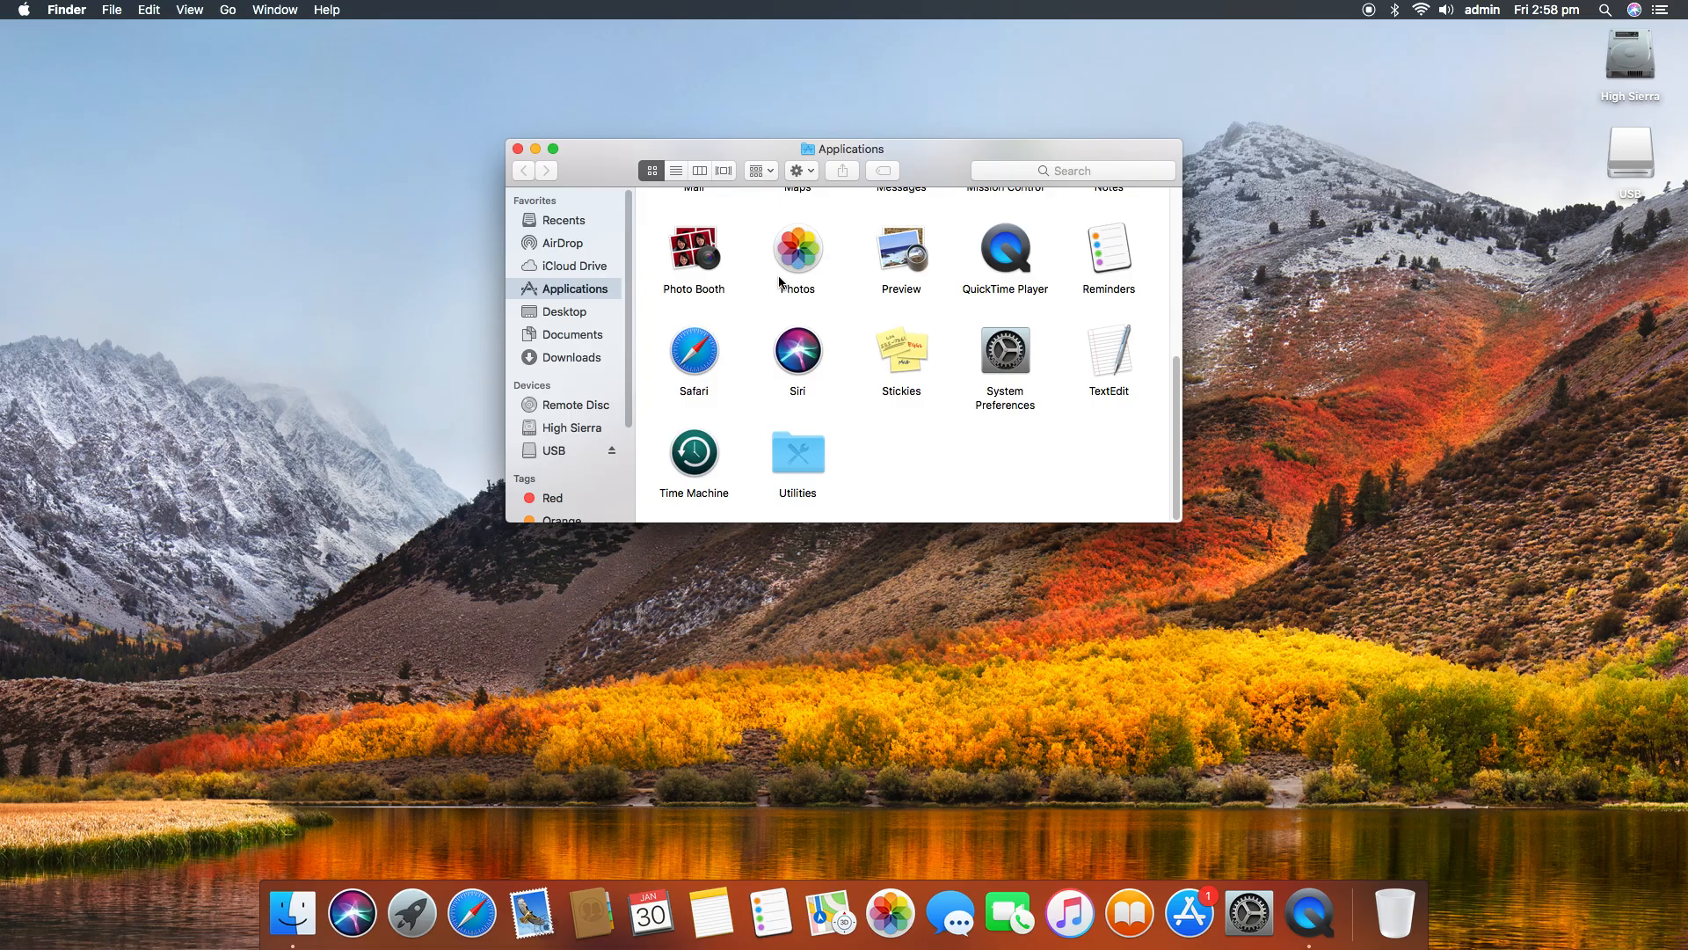
{"action": "scroll", "coordinate": [778, 282], "scroll_direction": "up", "scroll_amount": 8}
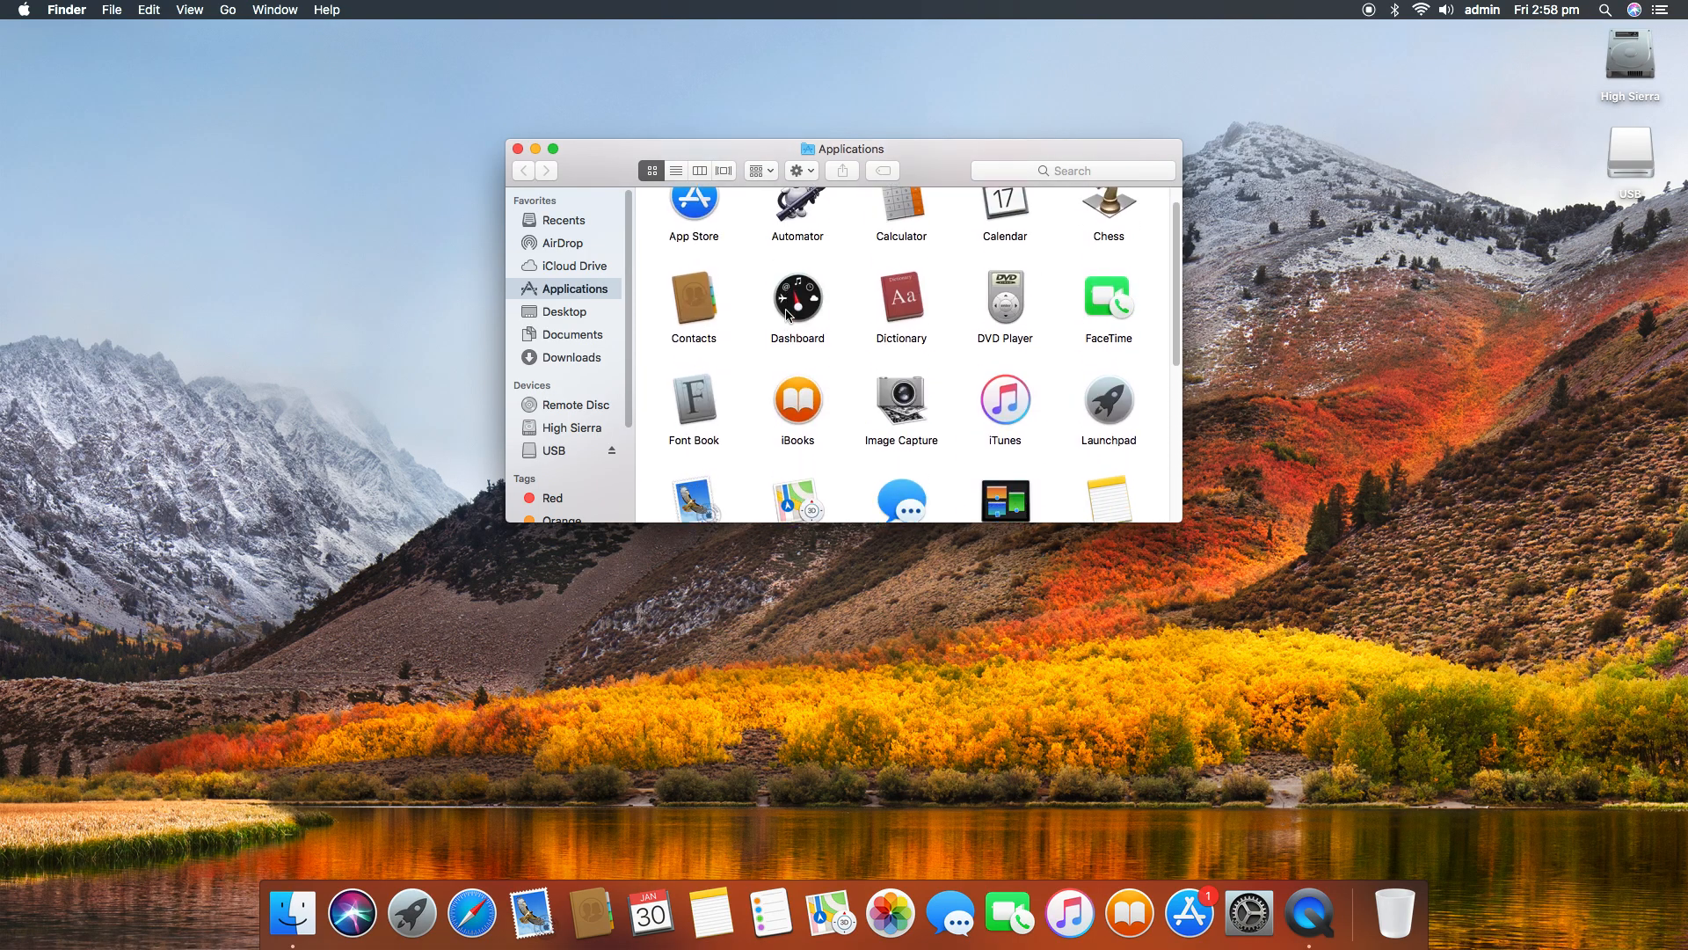
{"action": "scroll", "coordinate": [787, 312], "scroll_direction": "down", "scroll_amount": 8}
{"action": "double_click", "coordinate": [794, 467]}
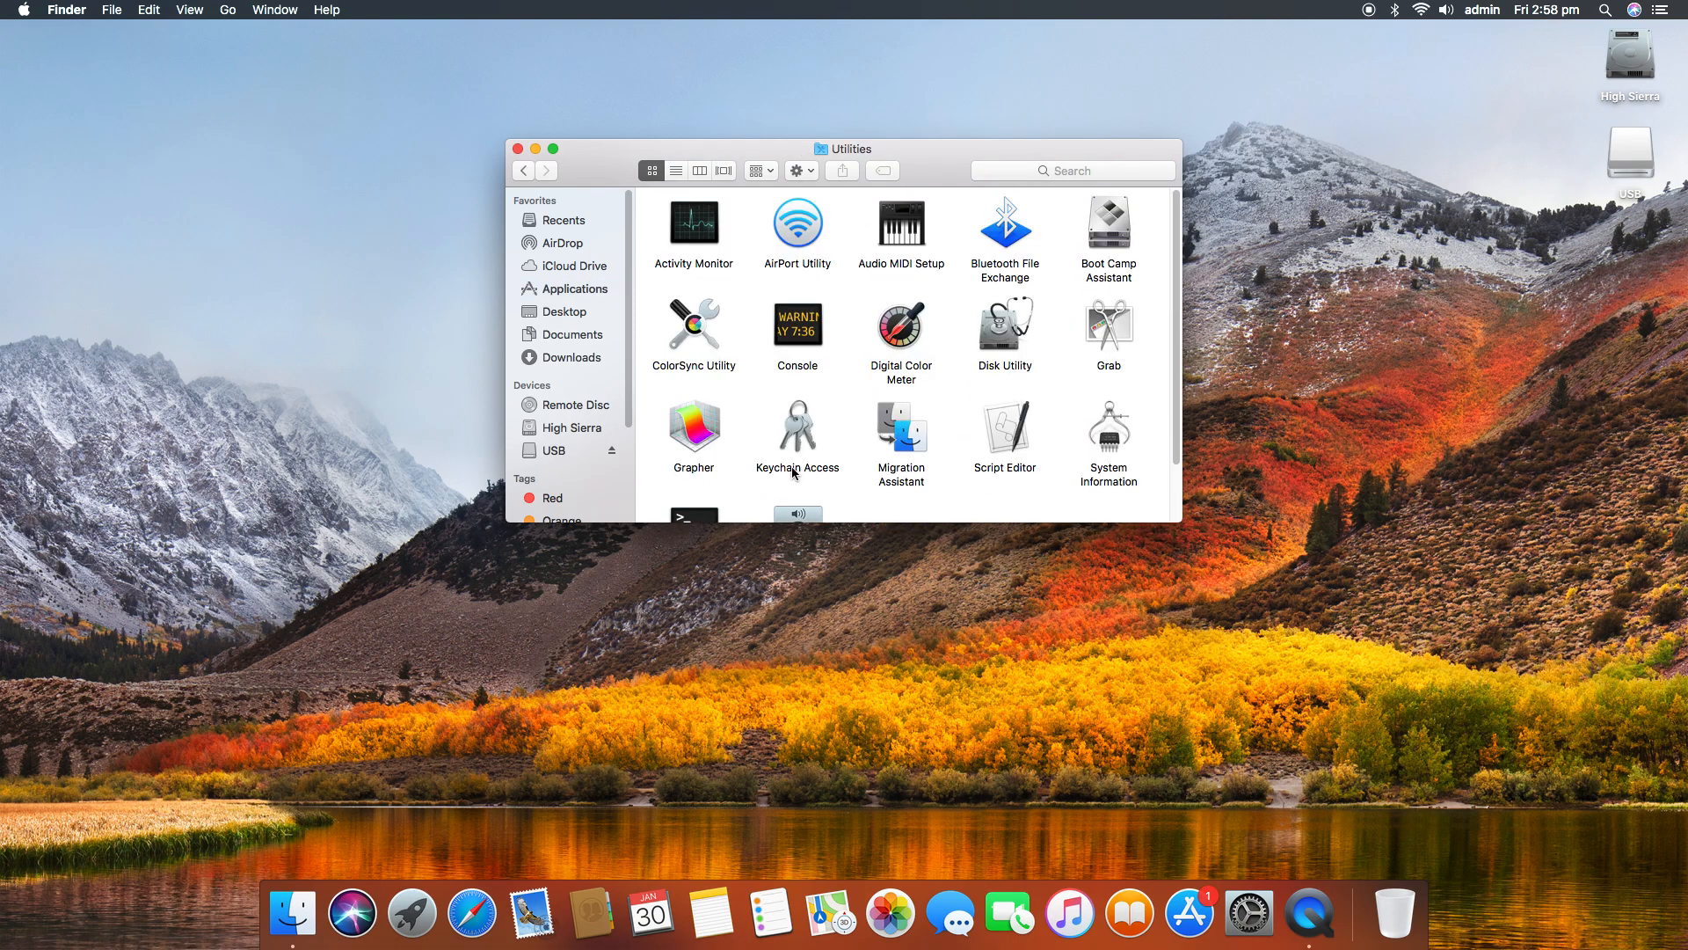
Step: Launch Disk Utility from the Utilities folder and close the Finder window
{"action": "left_click", "coordinate": [989, 321]}
{"action": "double_click", "coordinate": [981, 337]}
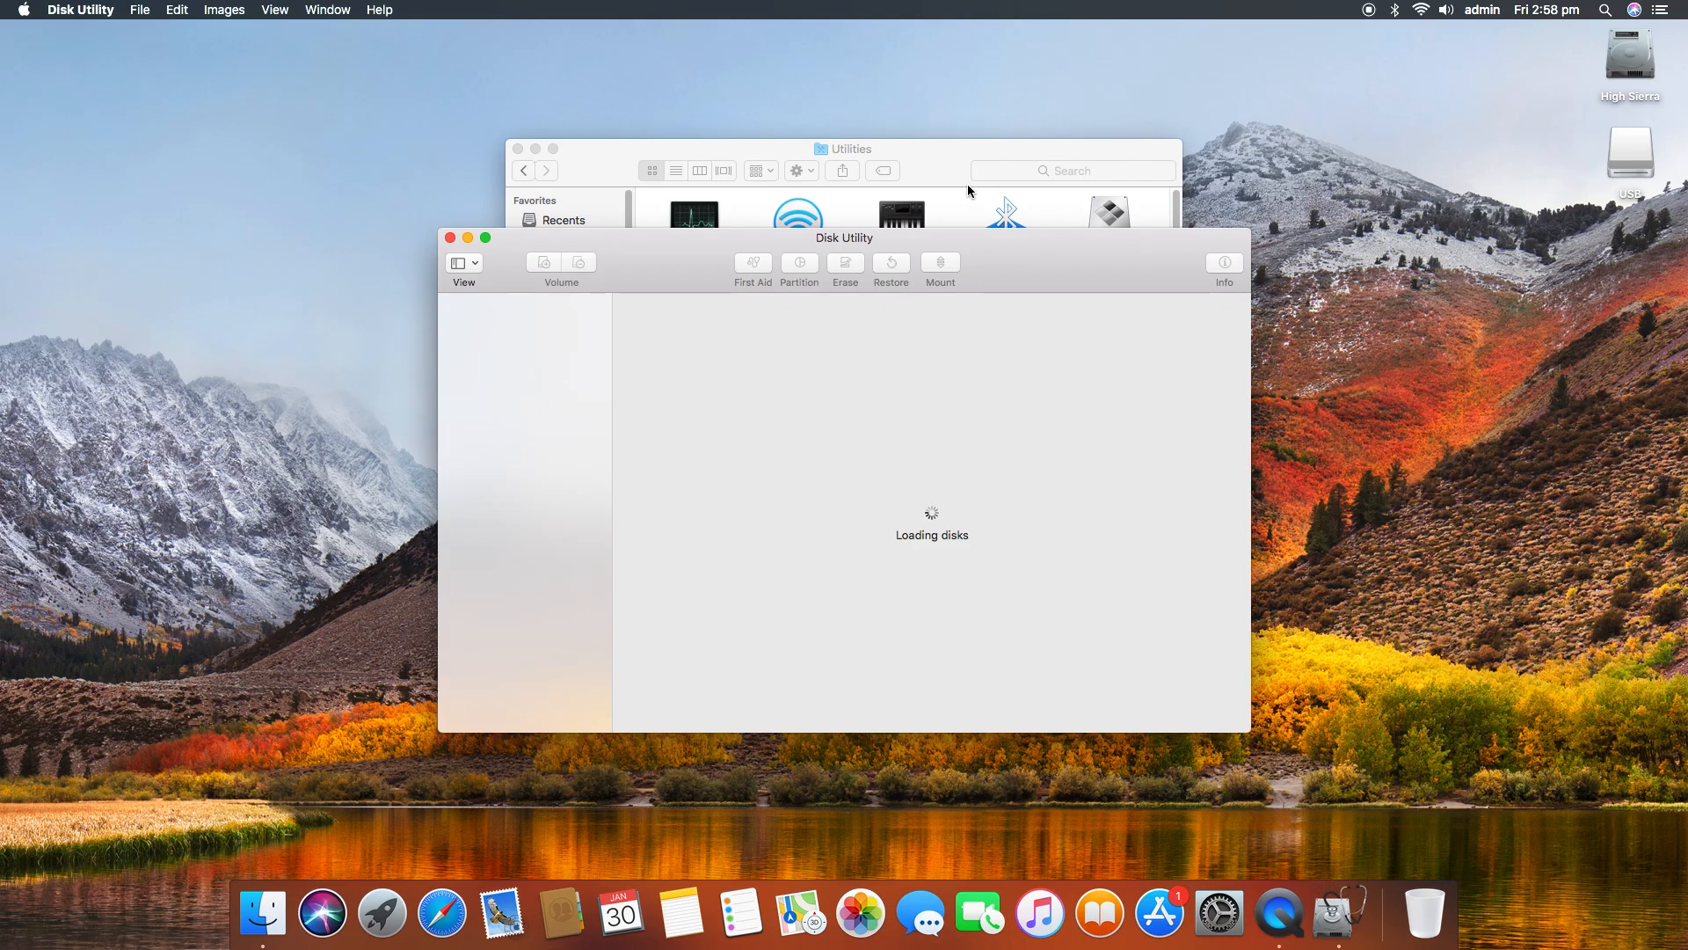
{"action": "left_click", "coordinate": [968, 190]}
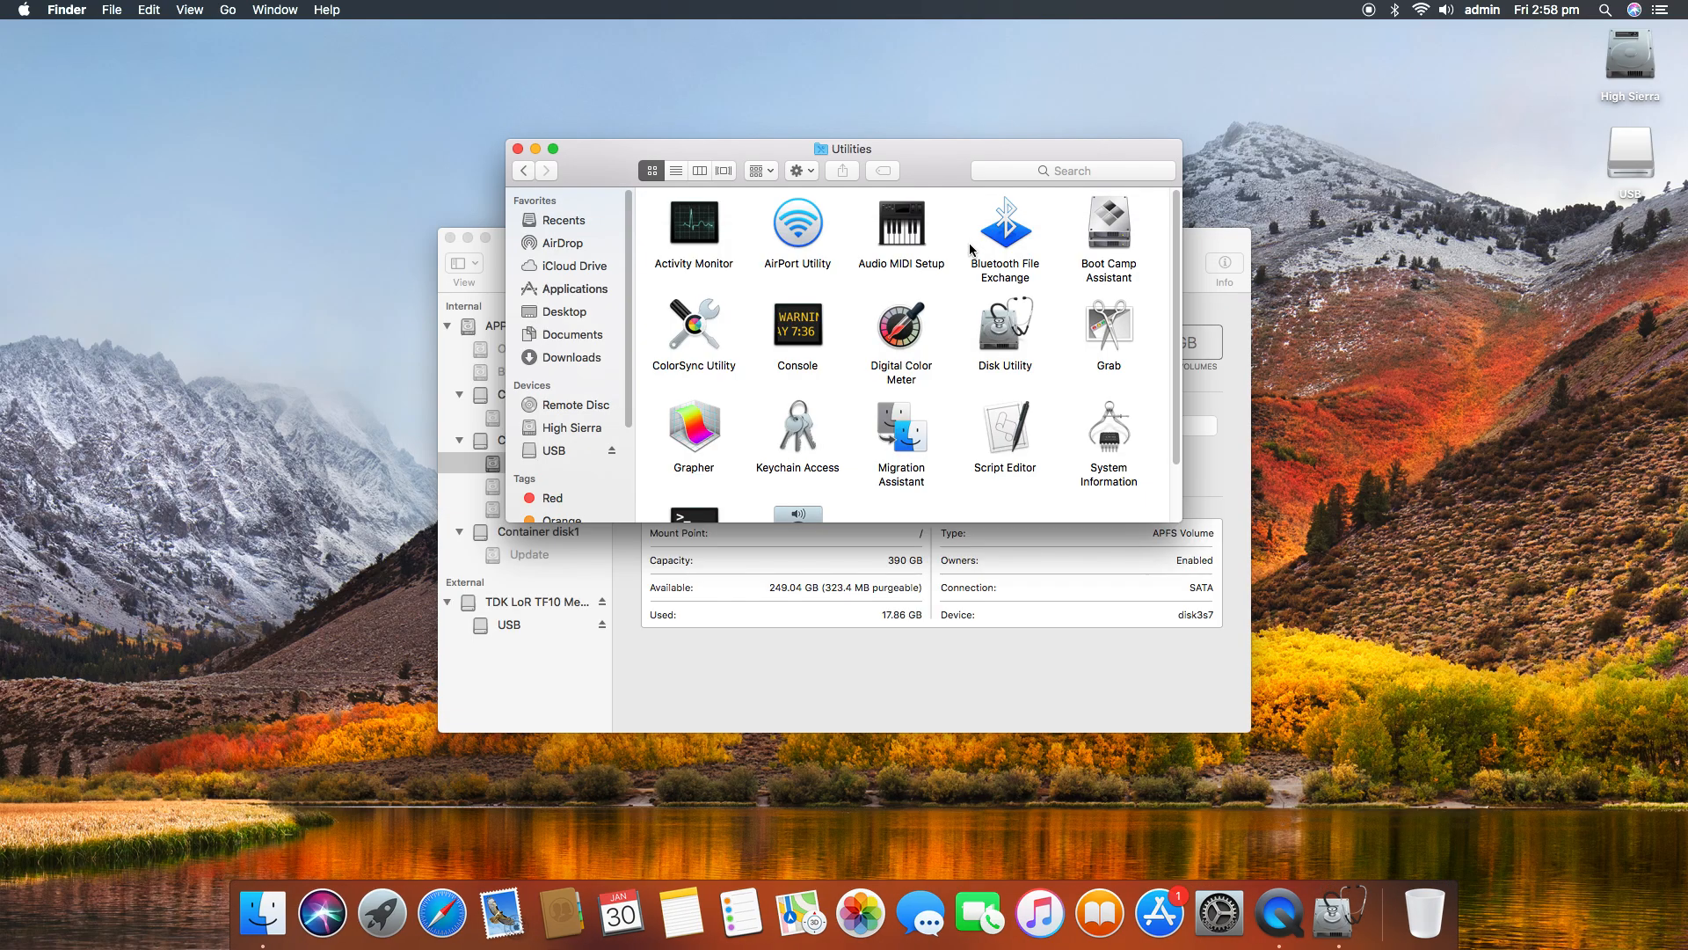
{"action": "key", "text": "super+w"}
{"action": "left_click", "coordinate": [763, 266]}
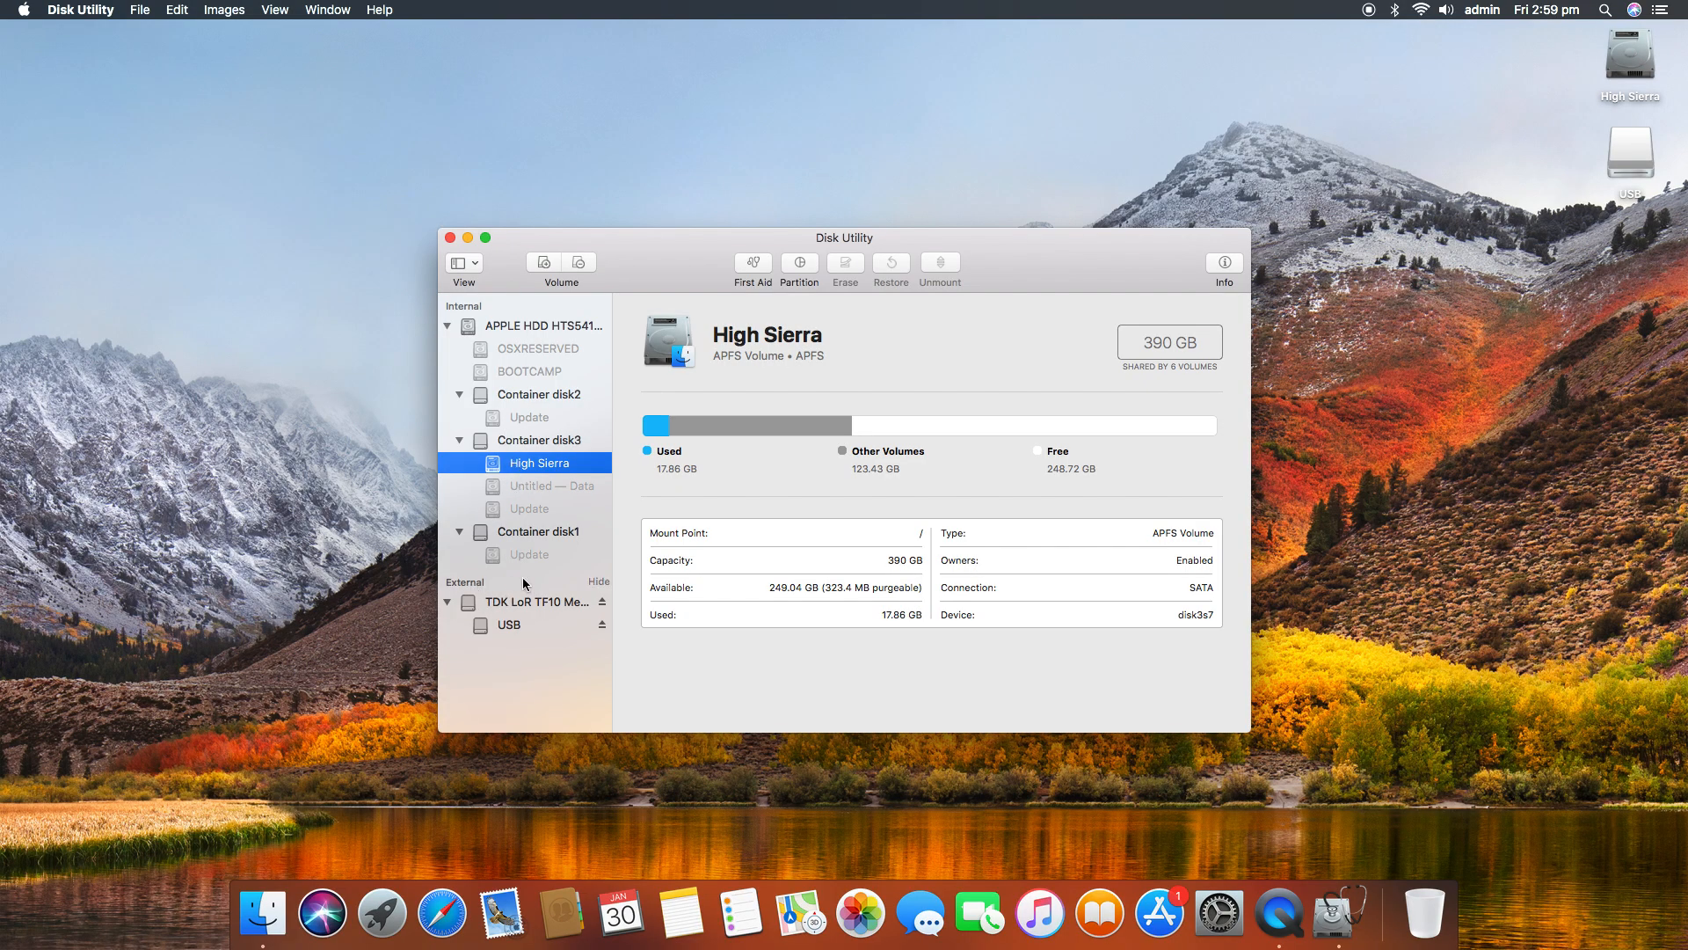
Step: Check that Show All Devices is enabled and inspect the external TDK LoR TF10 Media disk and its USB volume
{"action": "left_click", "coordinate": [464, 263]}
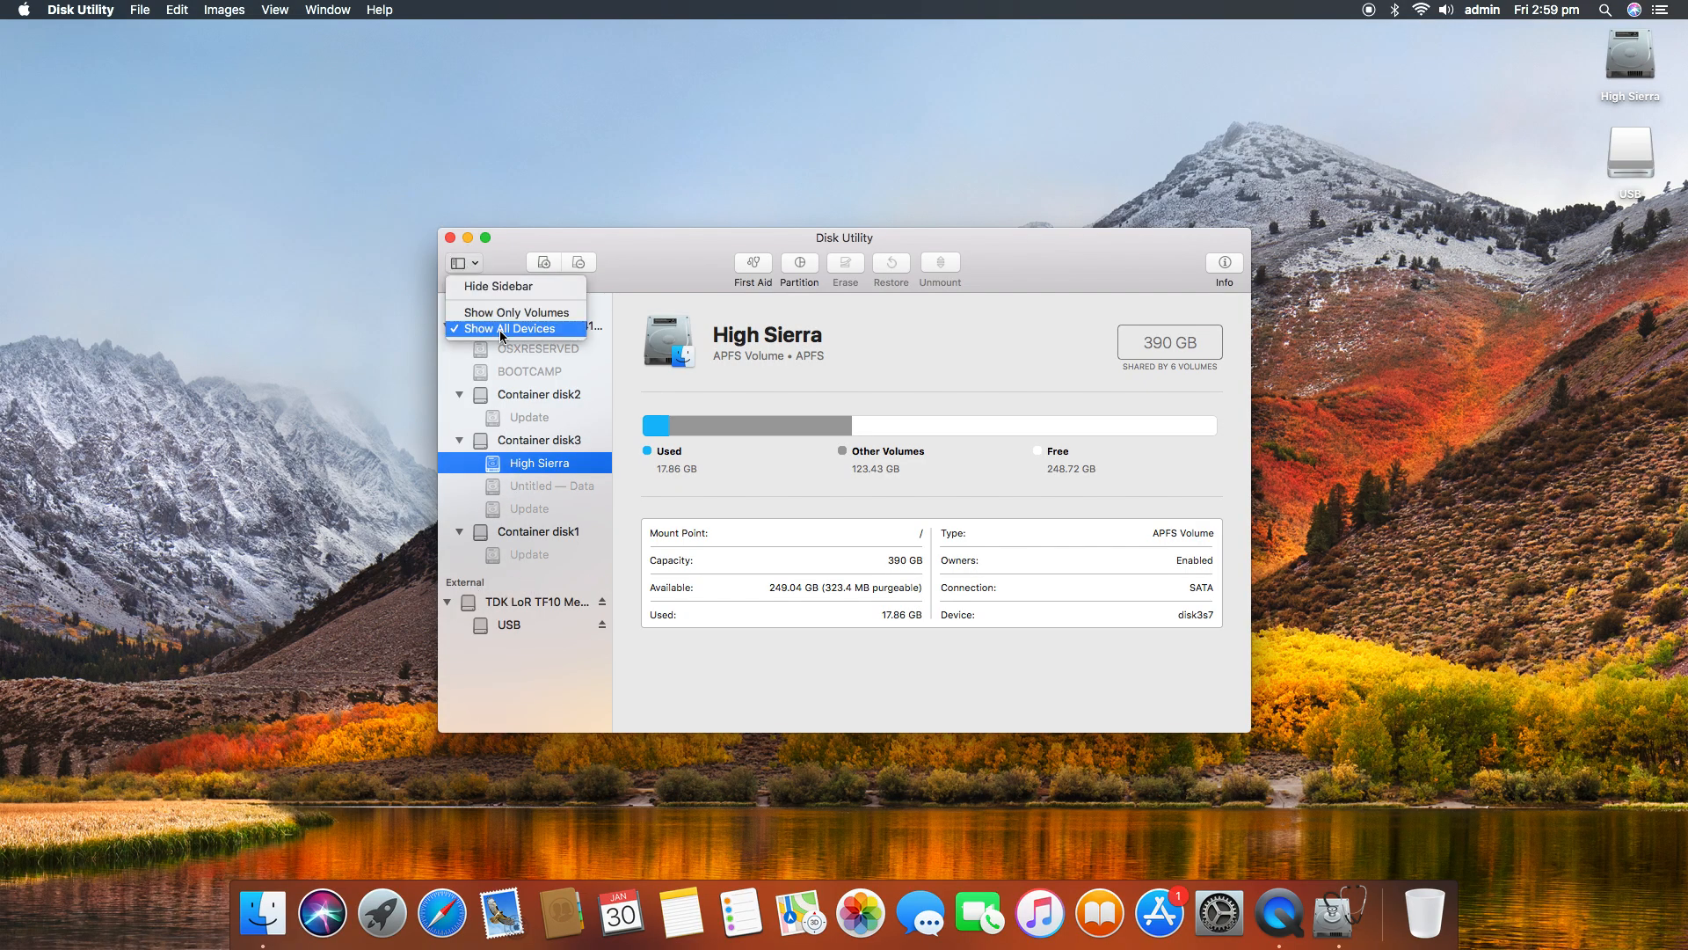
{"action": "left_click", "coordinate": [499, 673]}
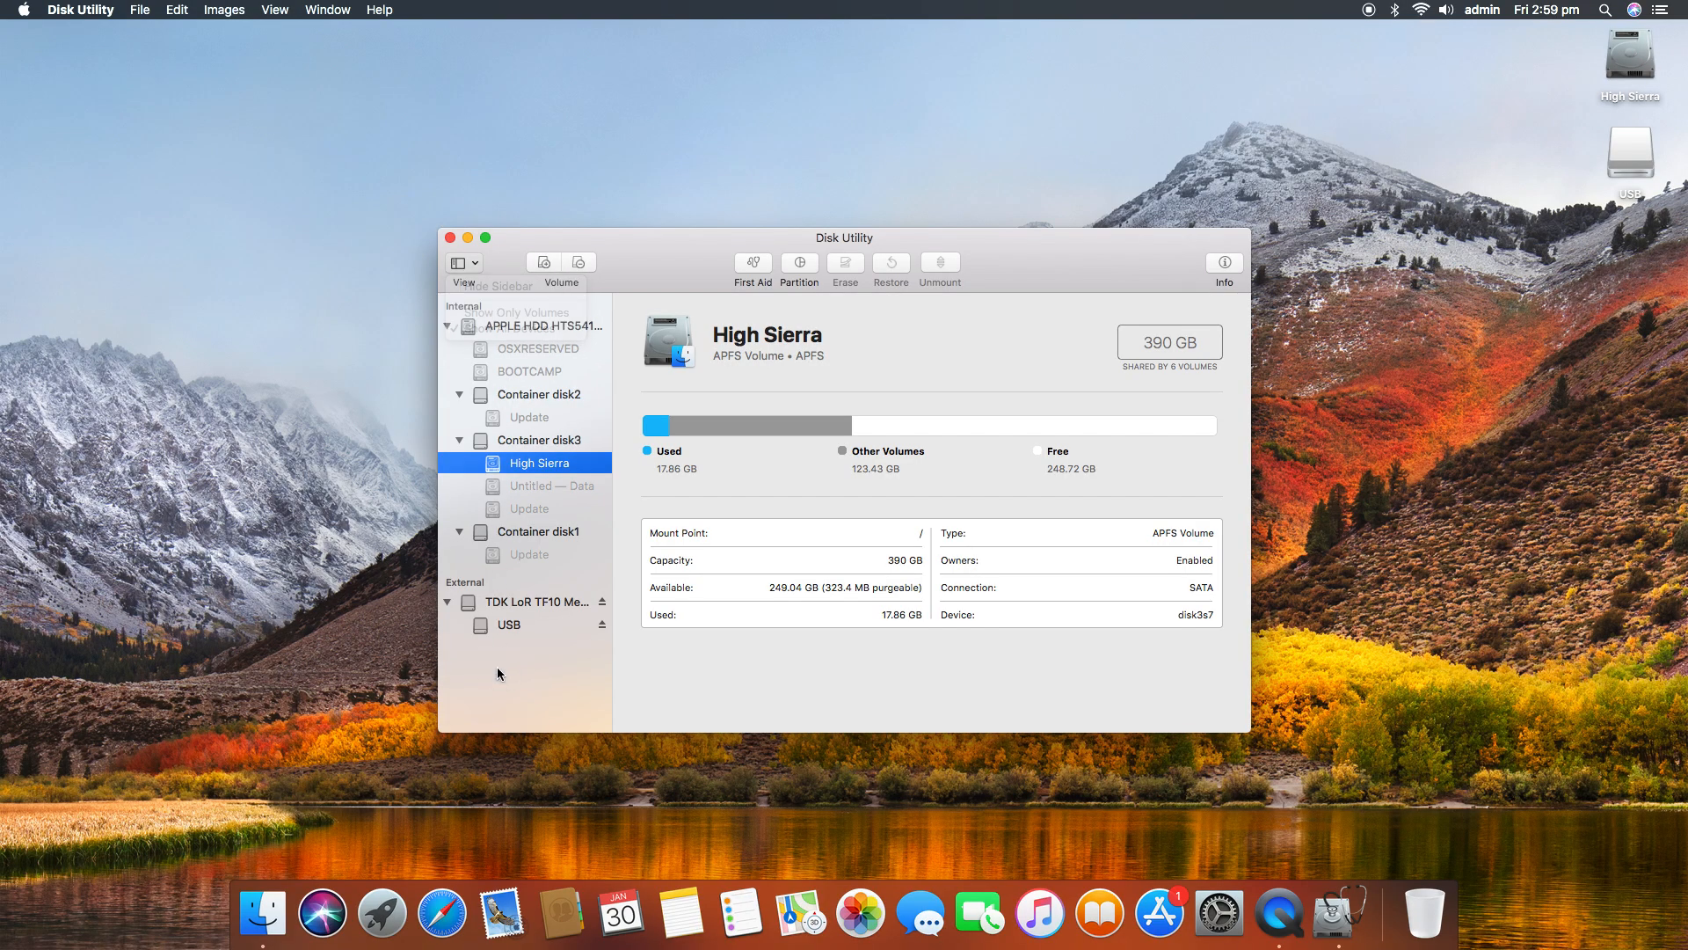
{"action": "left_click", "coordinate": [492, 604]}
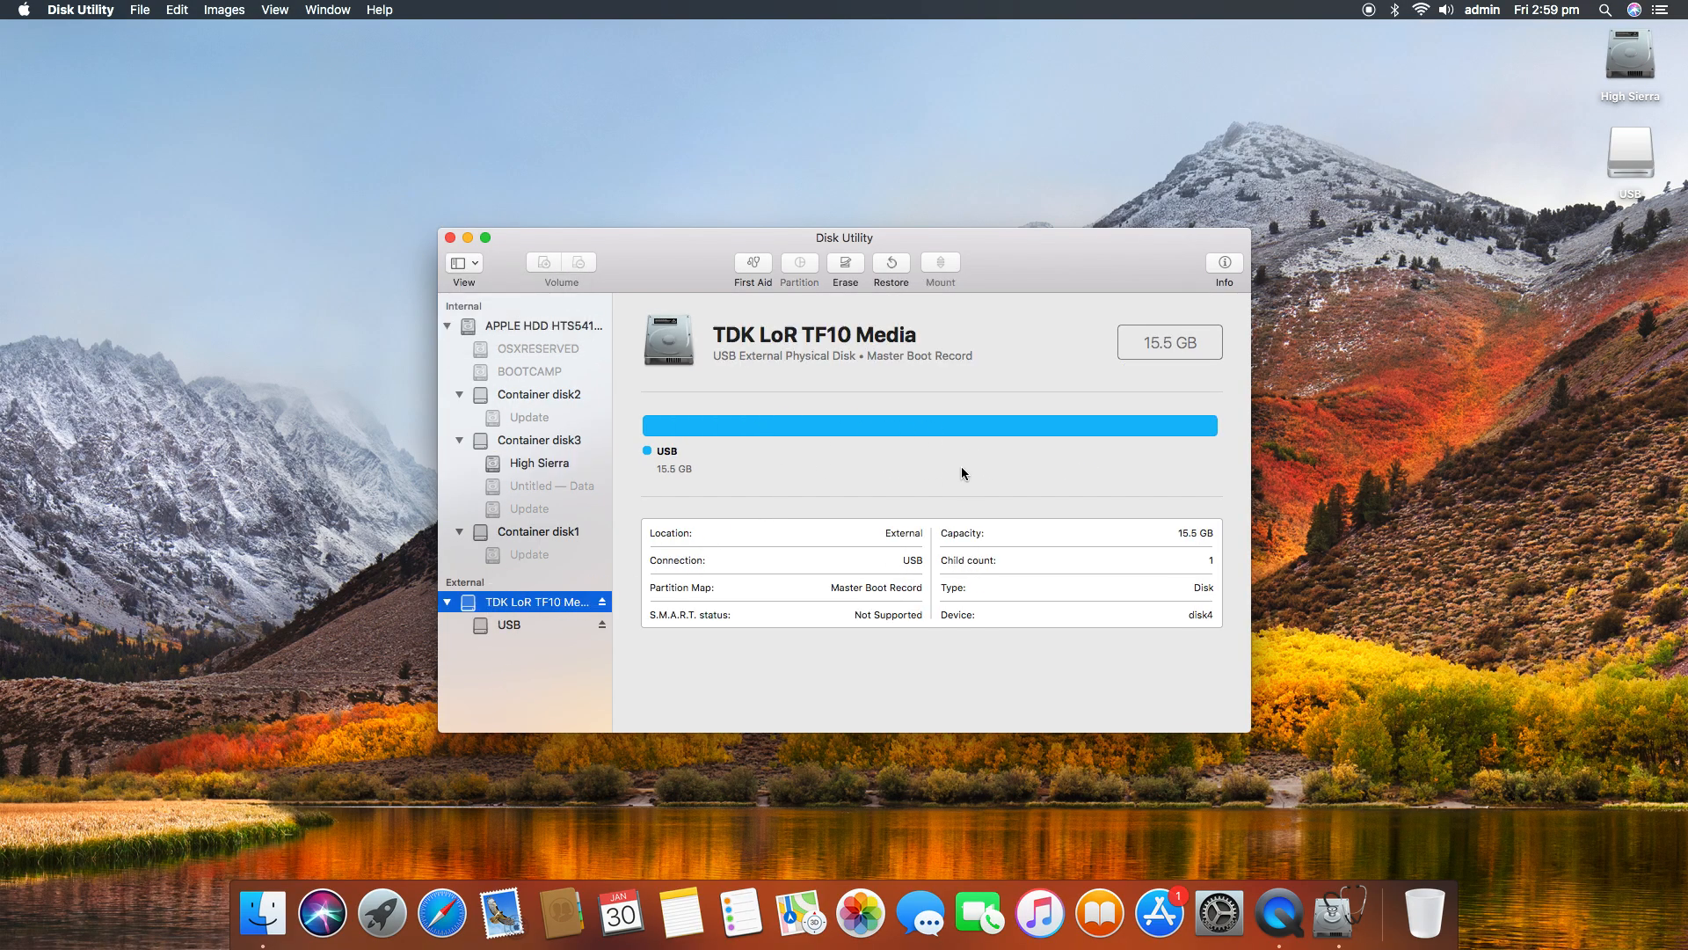
{"action": "left_click", "coordinate": [557, 628]}
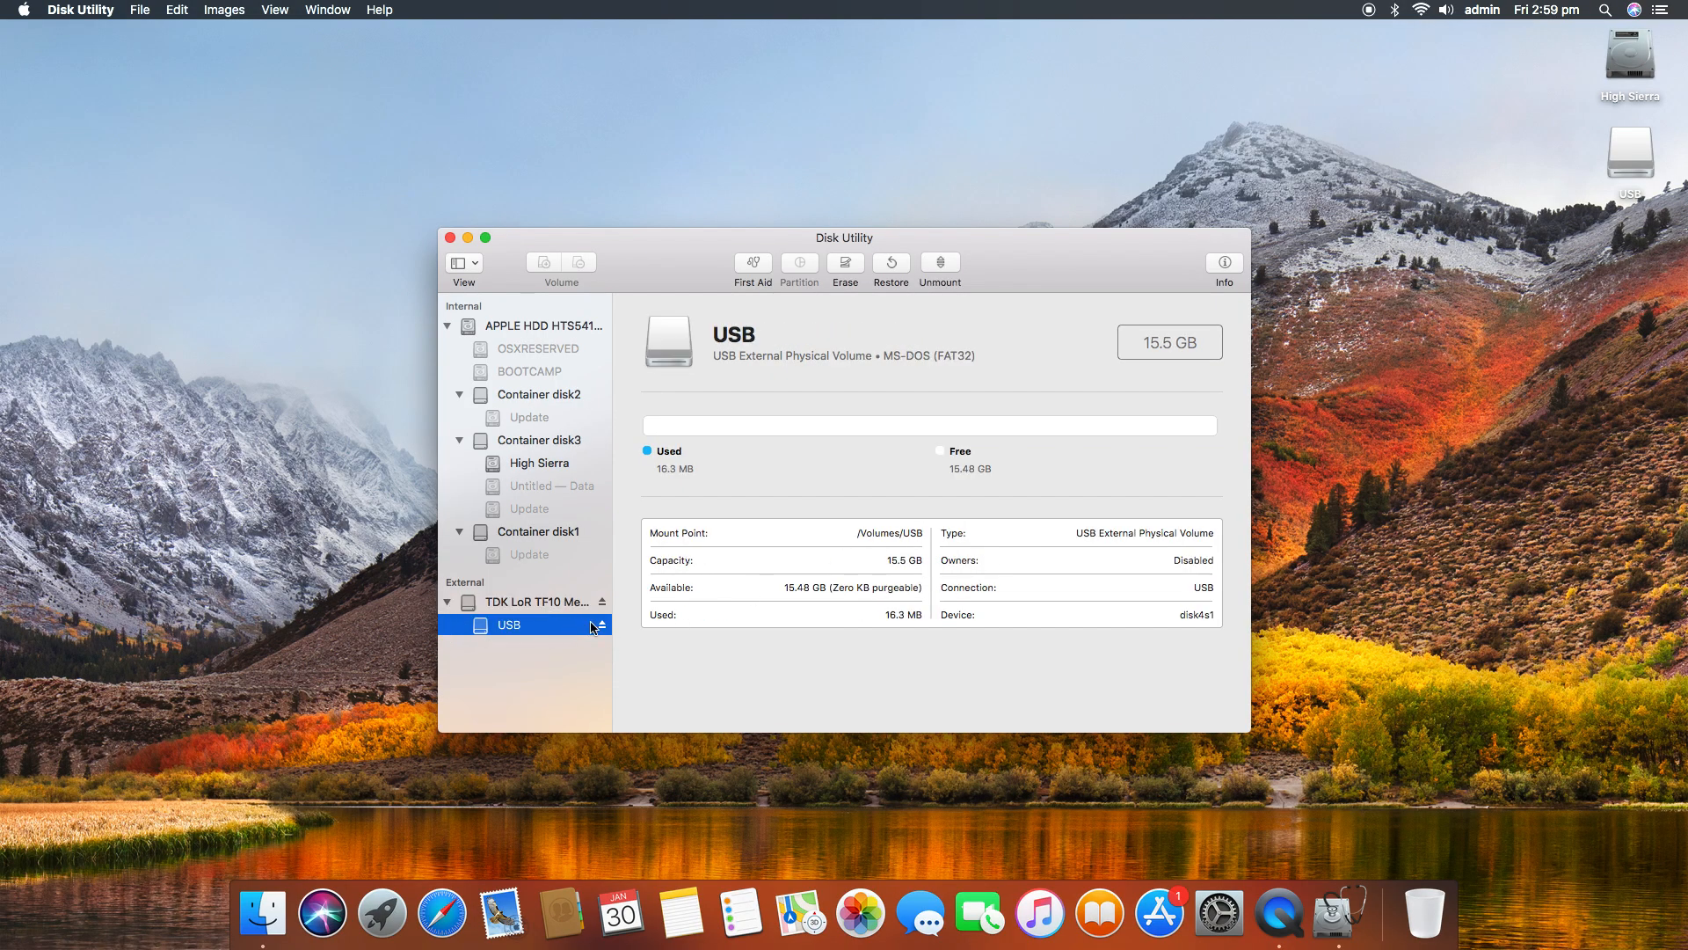
{"action": "left_click", "coordinate": [741, 334]}
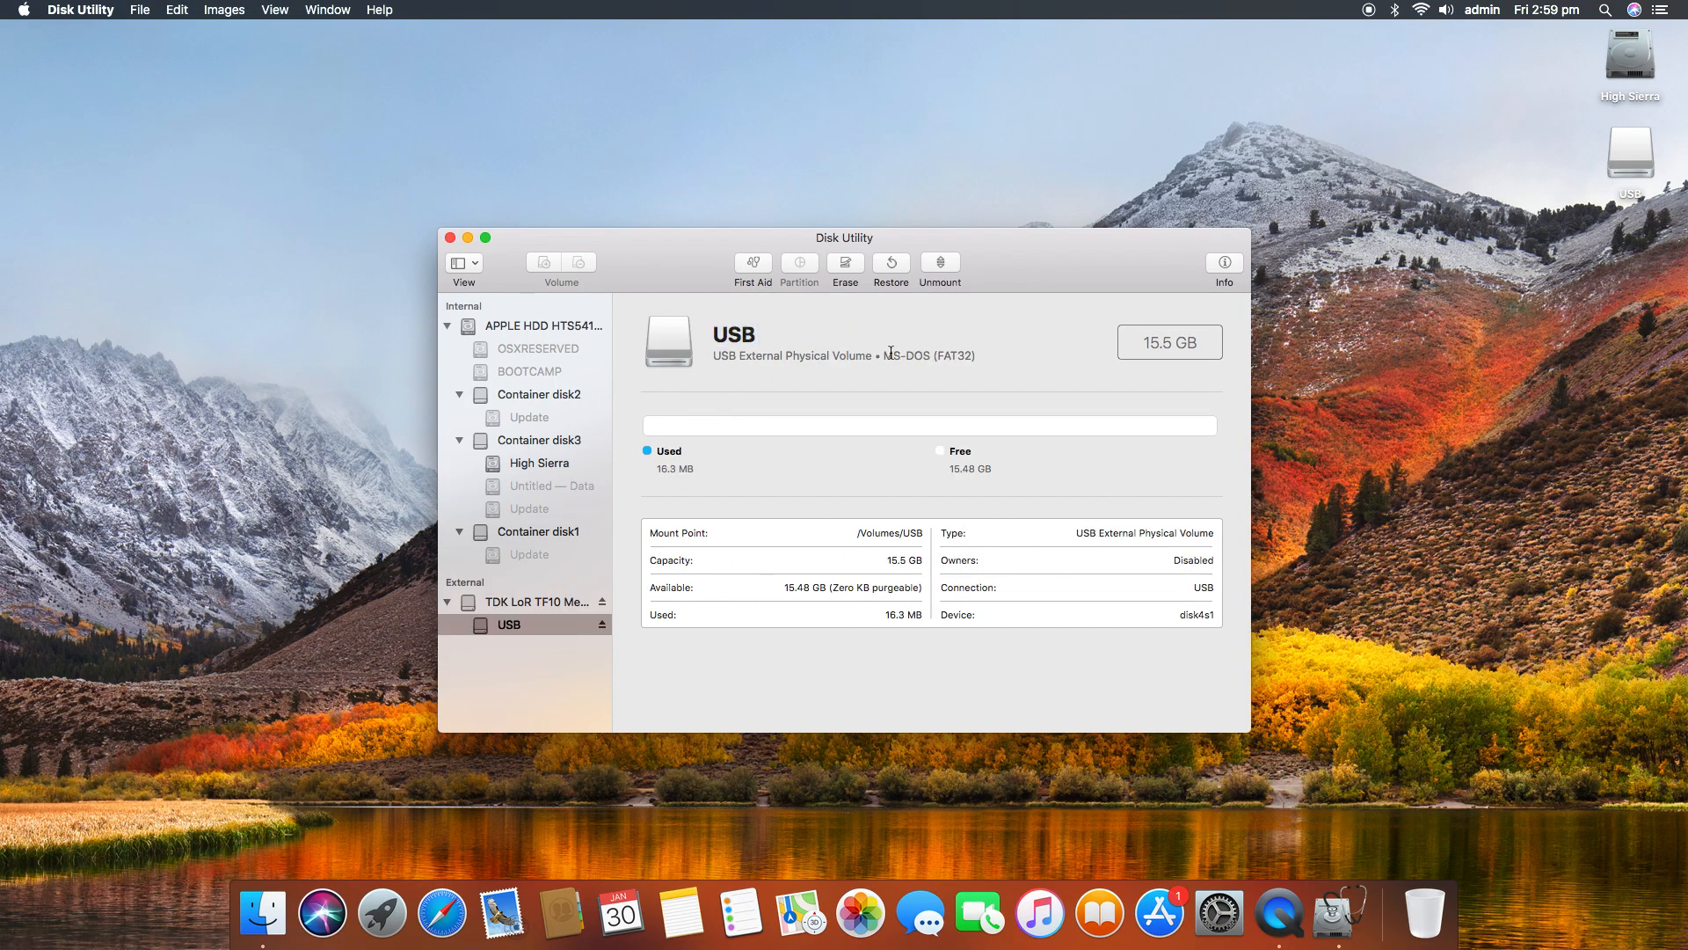
Step: Open the Erase settings for the whole TDK LoR TF10 Media disk and review the available formats and partition schemes
{"action": "left_click", "coordinate": [536, 601]}
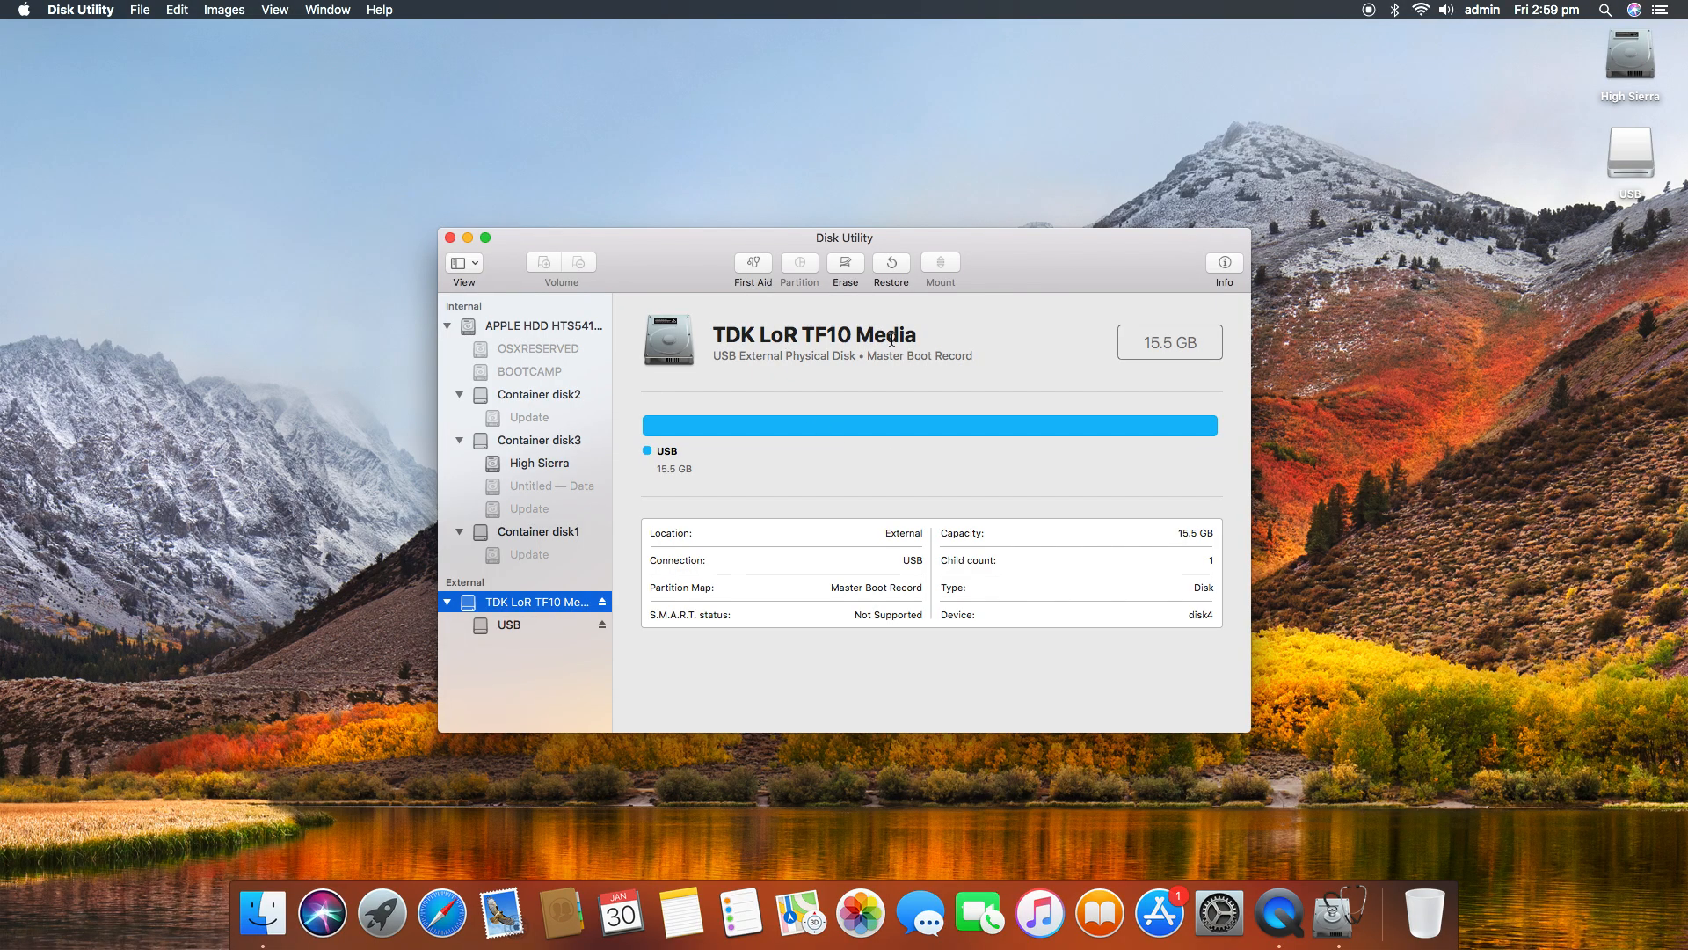
{"action": "left_click", "coordinate": [846, 268]}
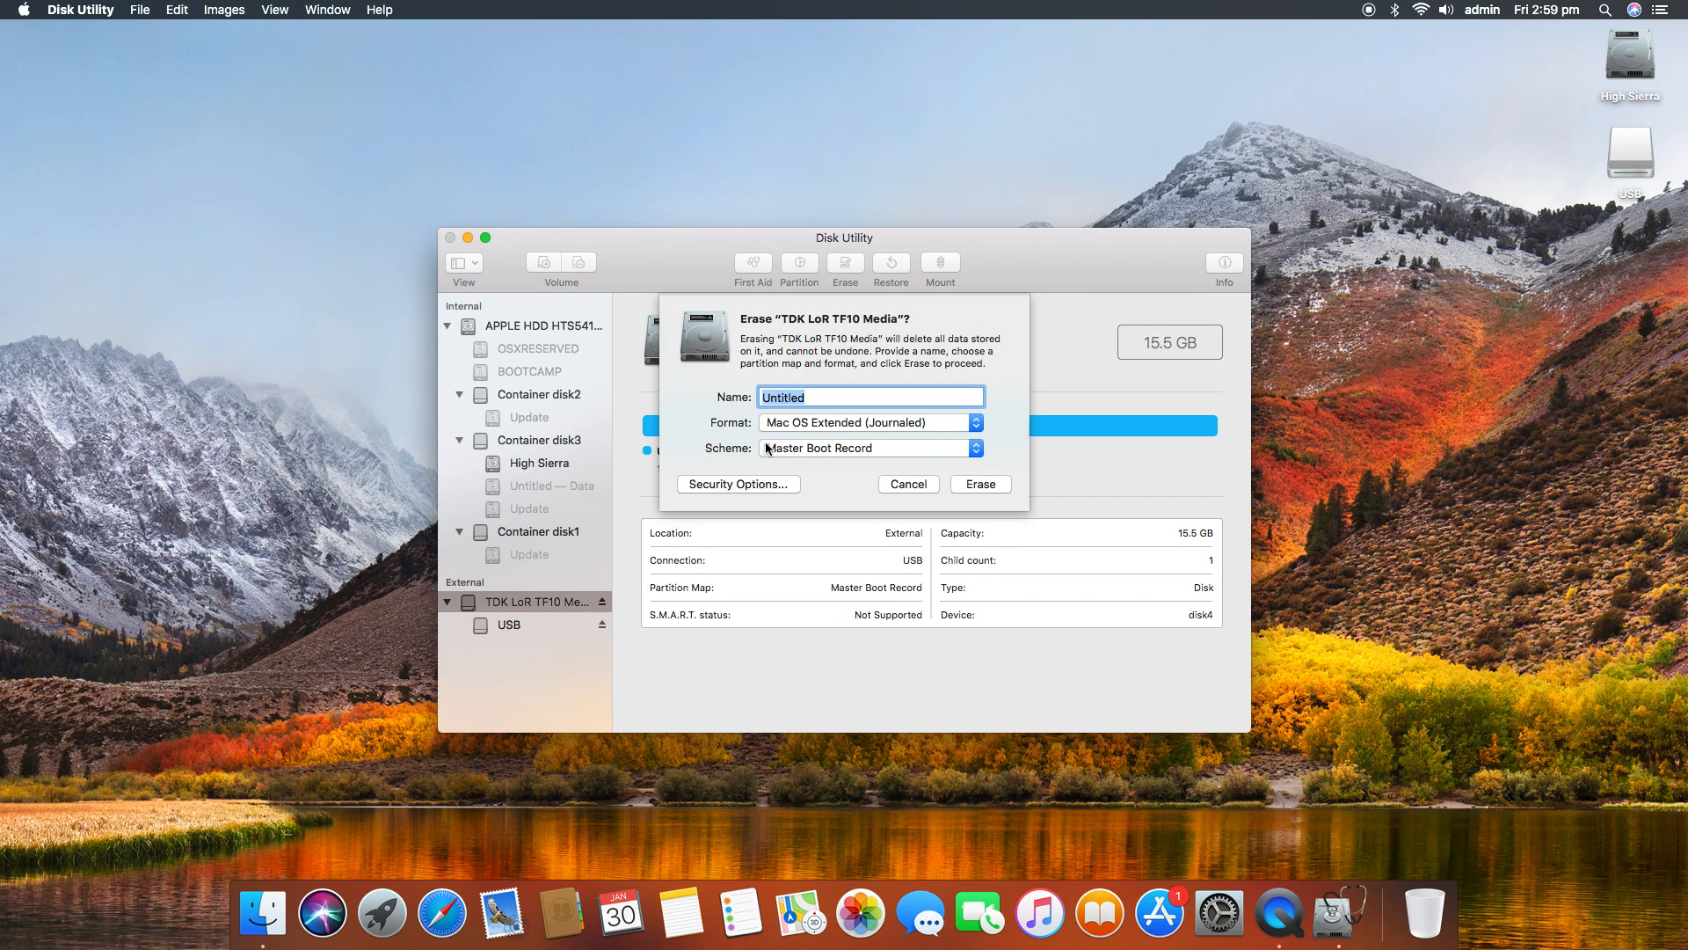
{"action": "left_click", "coordinate": [793, 419]}
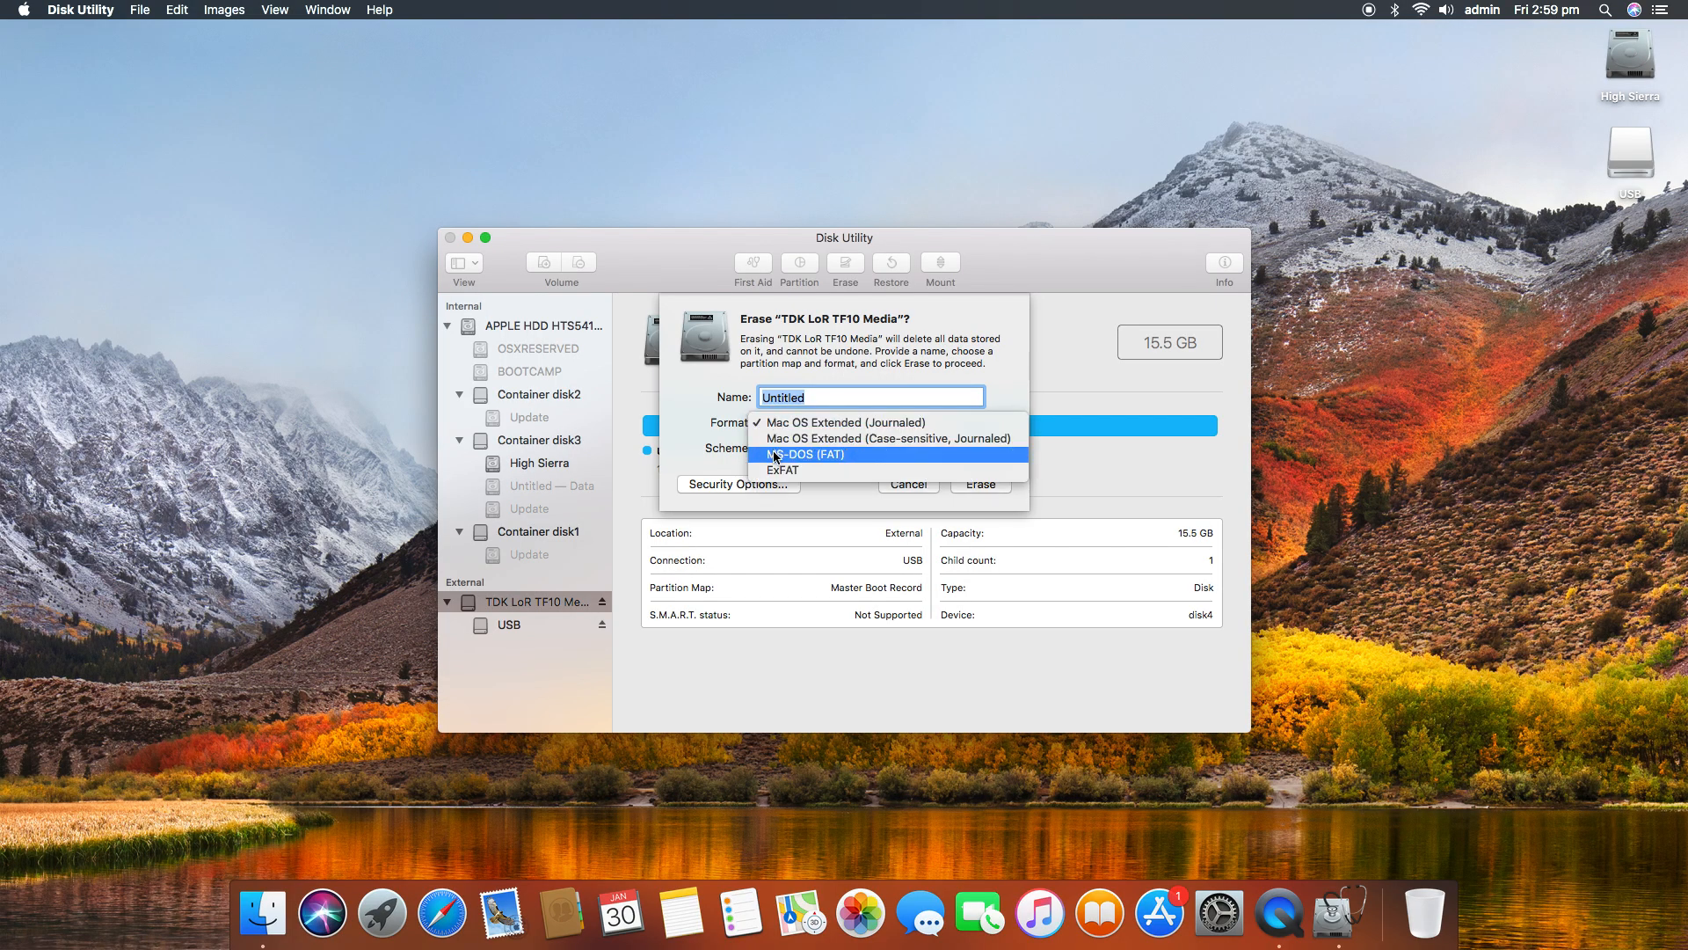
{"action": "left_click", "coordinate": [706, 447]}
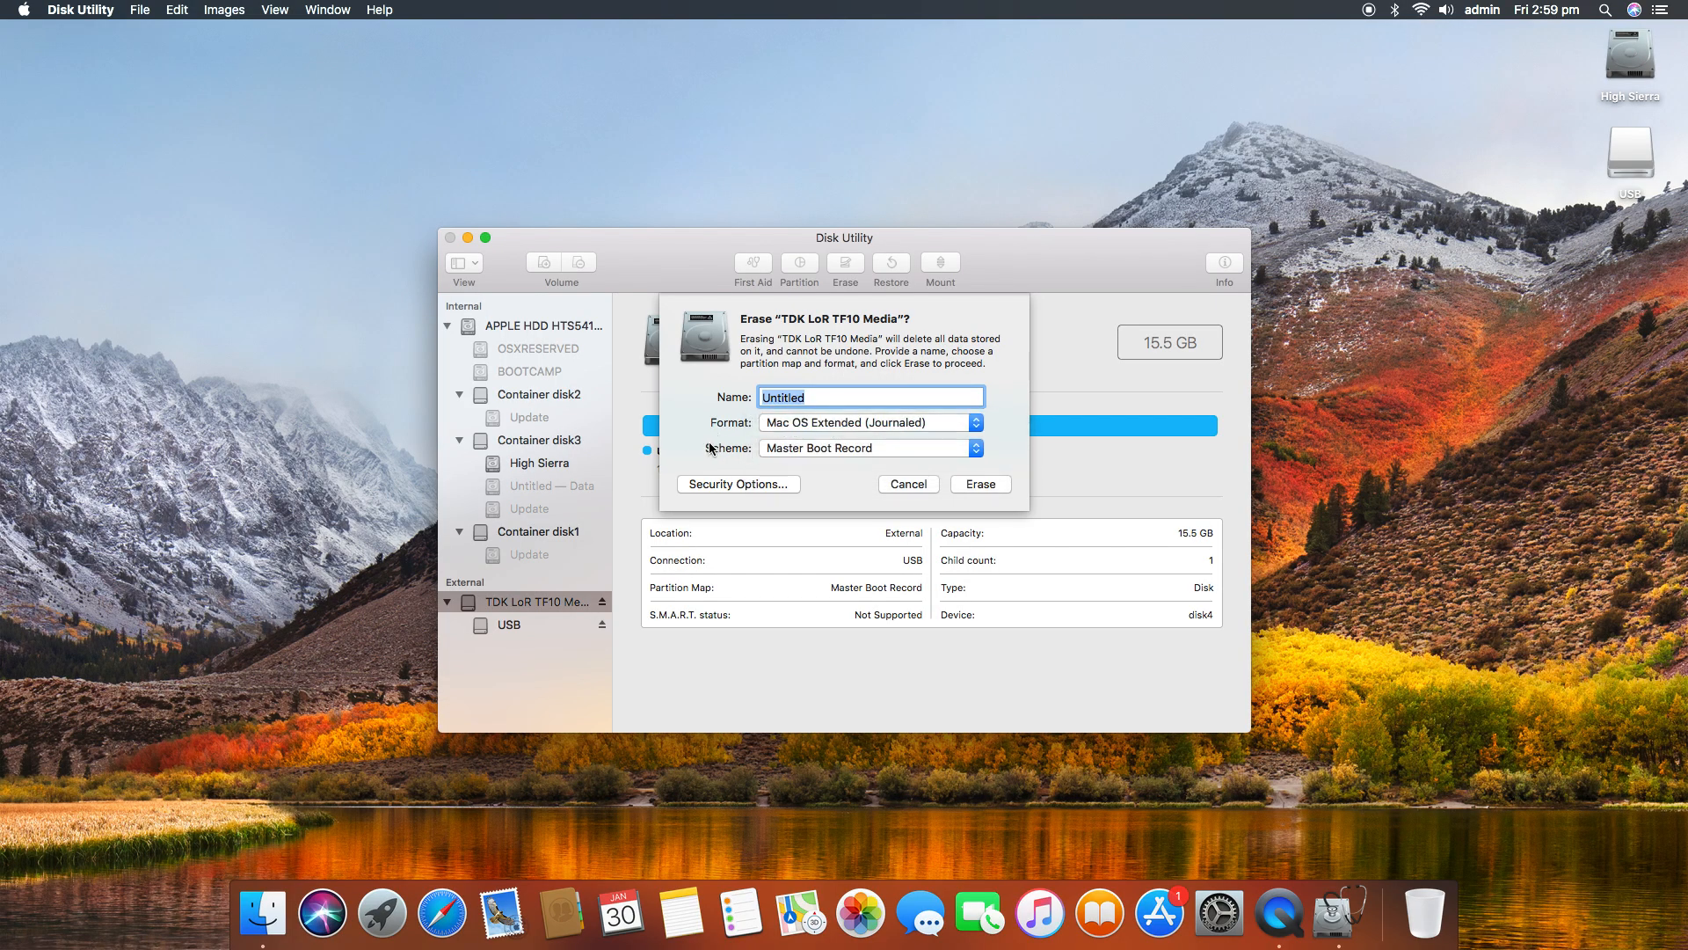
{"action": "left_click", "coordinate": [799, 447]}
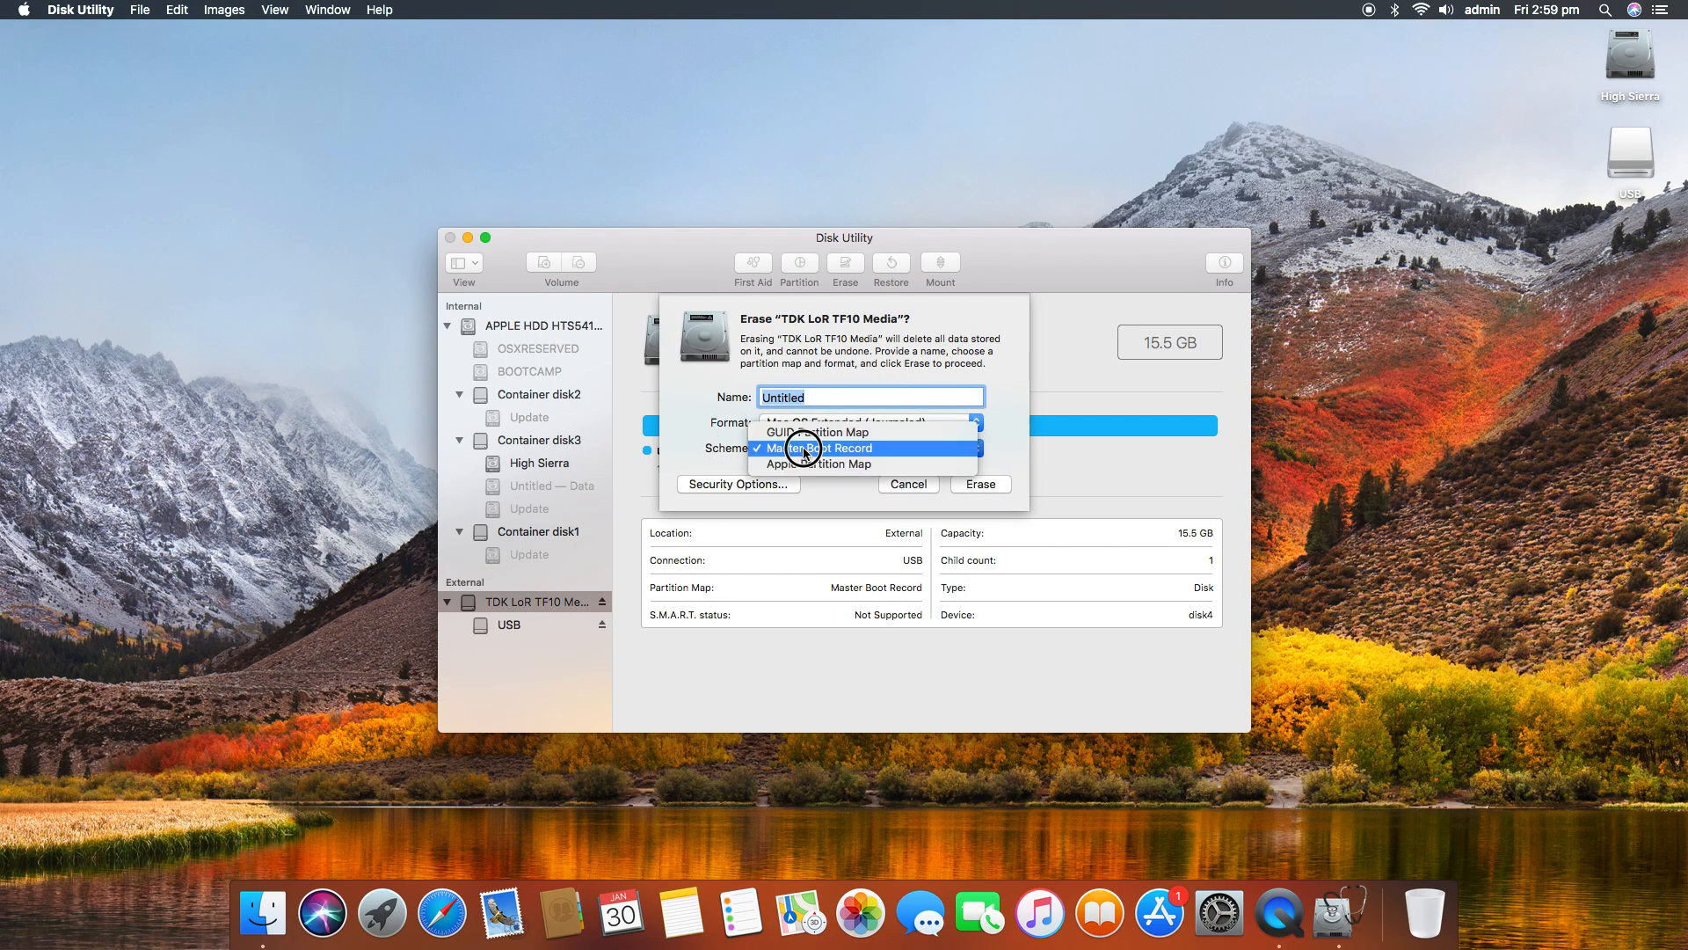
{"action": "left_click", "coordinate": [741, 454]}
{"action": "left_click", "coordinate": [756, 422]}
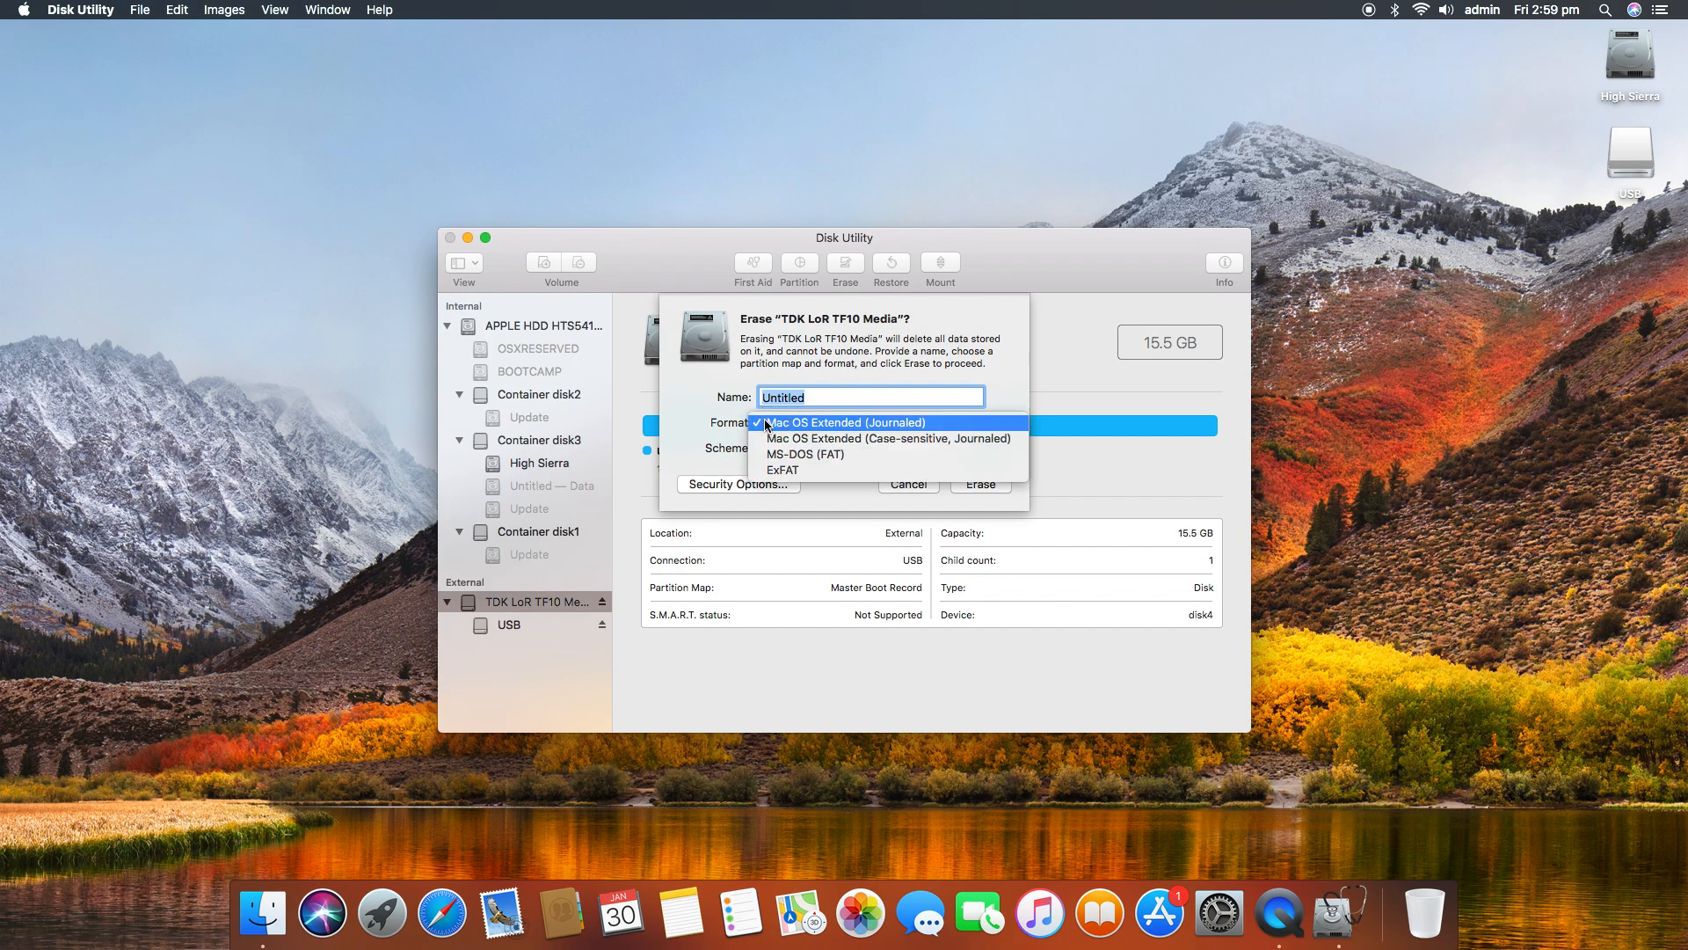
{"action": "left_click", "coordinate": [718, 430]}
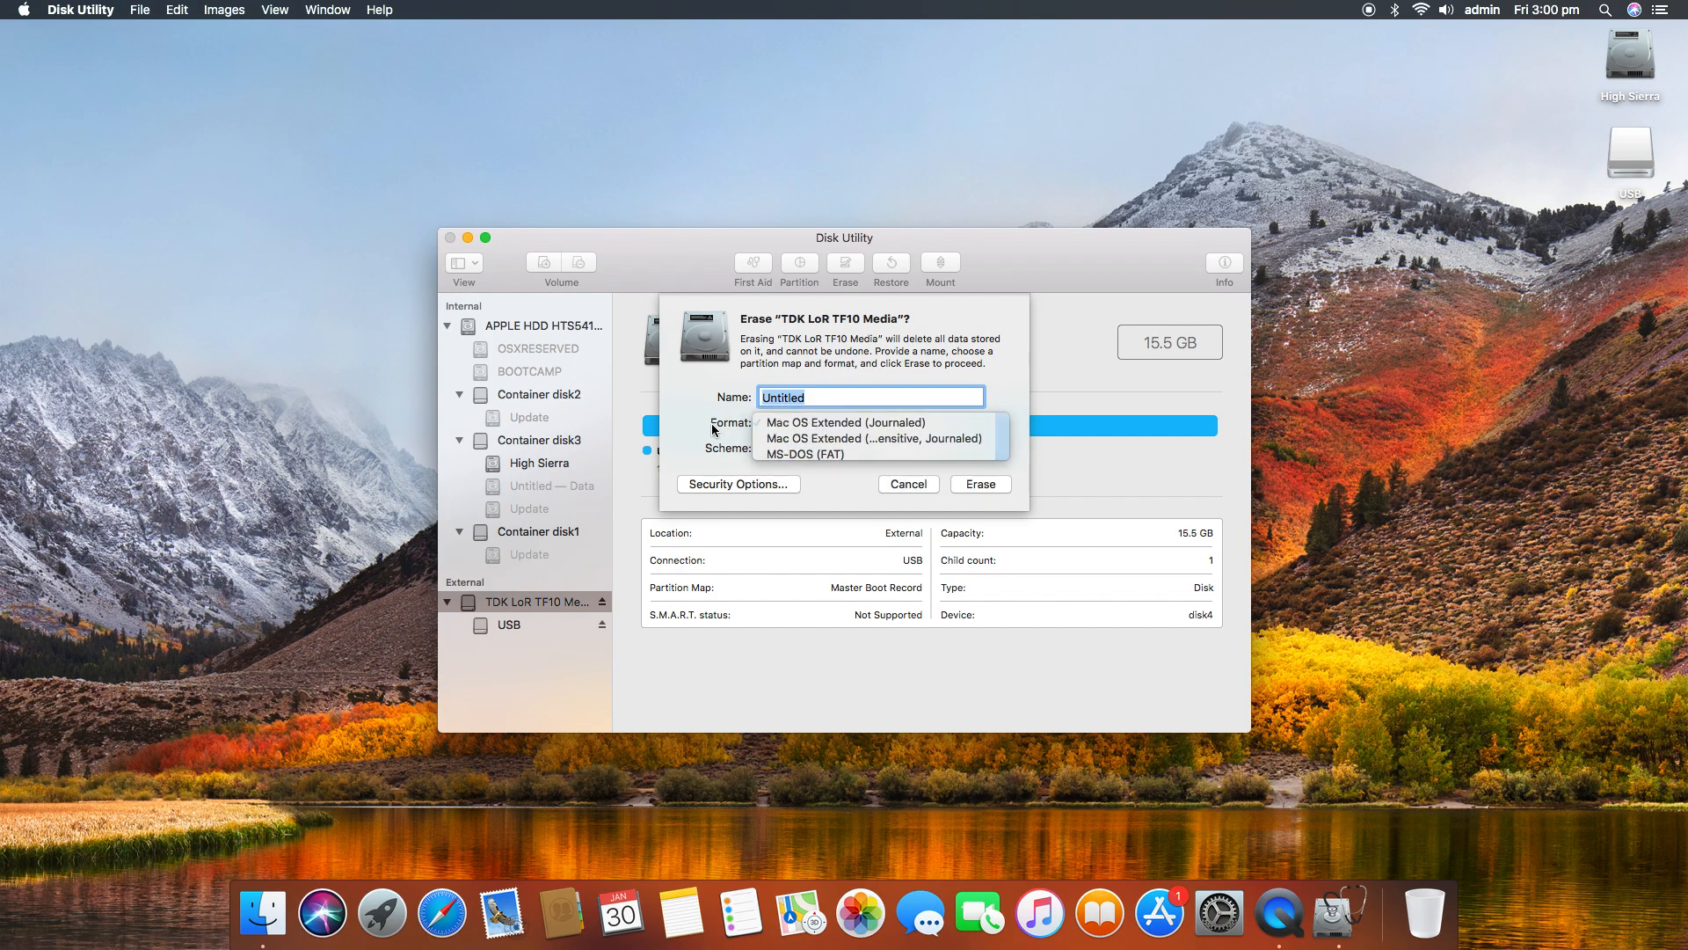
{"action": "left_click", "coordinate": [761, 448]}
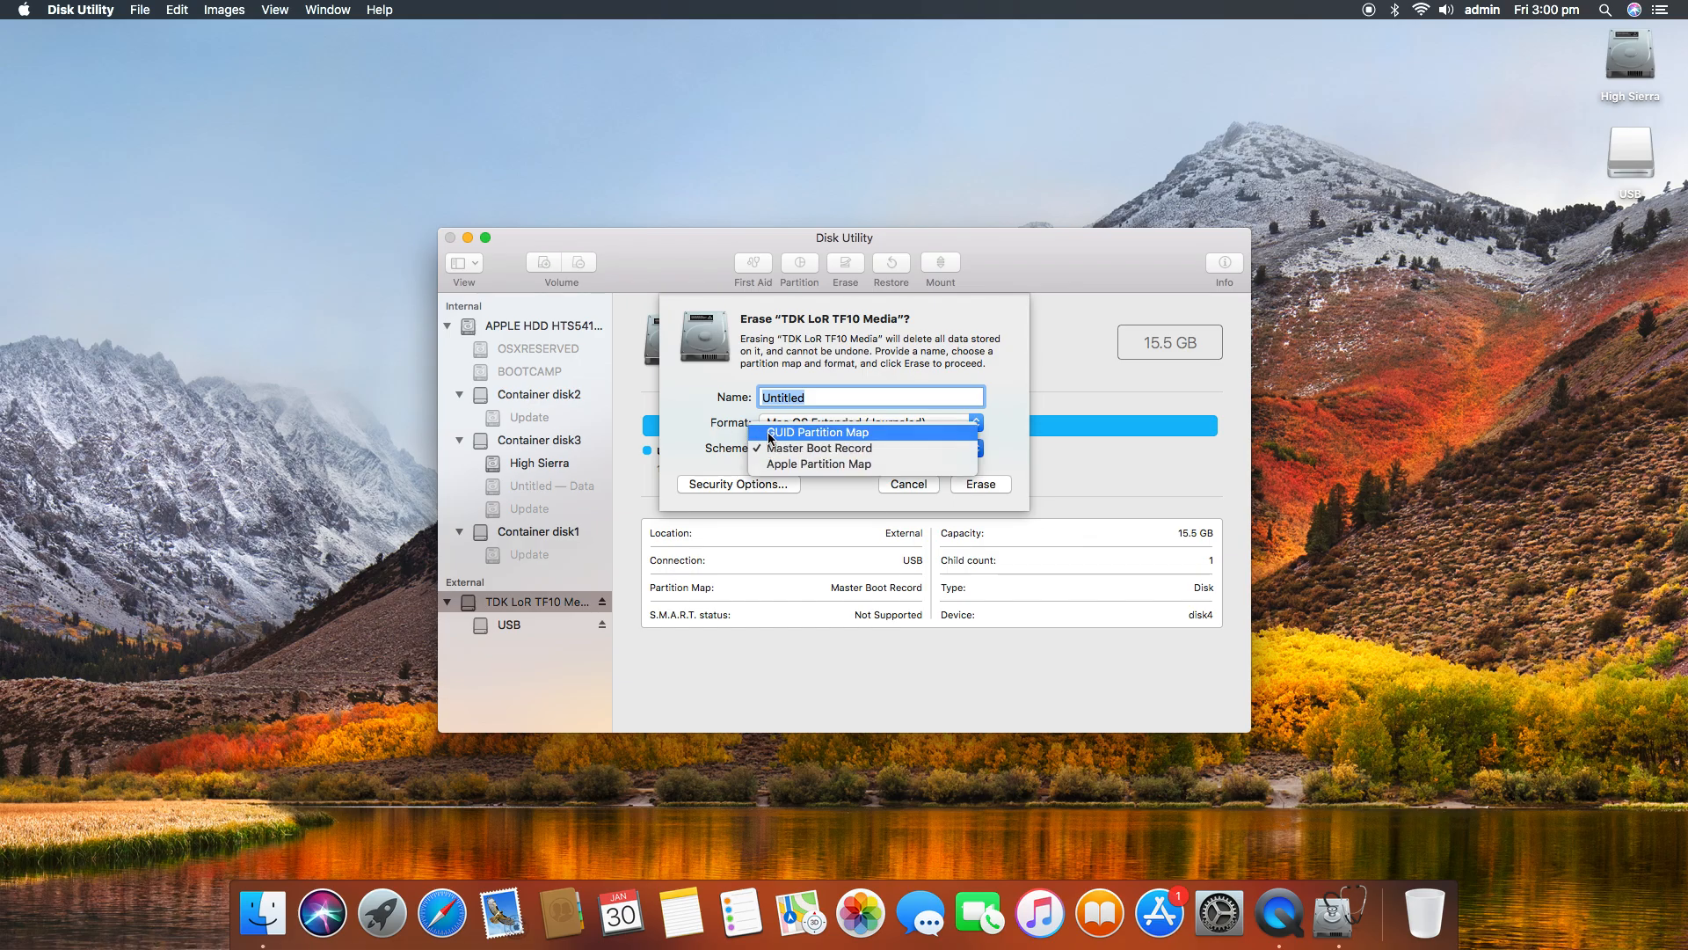
{"action": "left_click", "coordinate": [699, 442]}
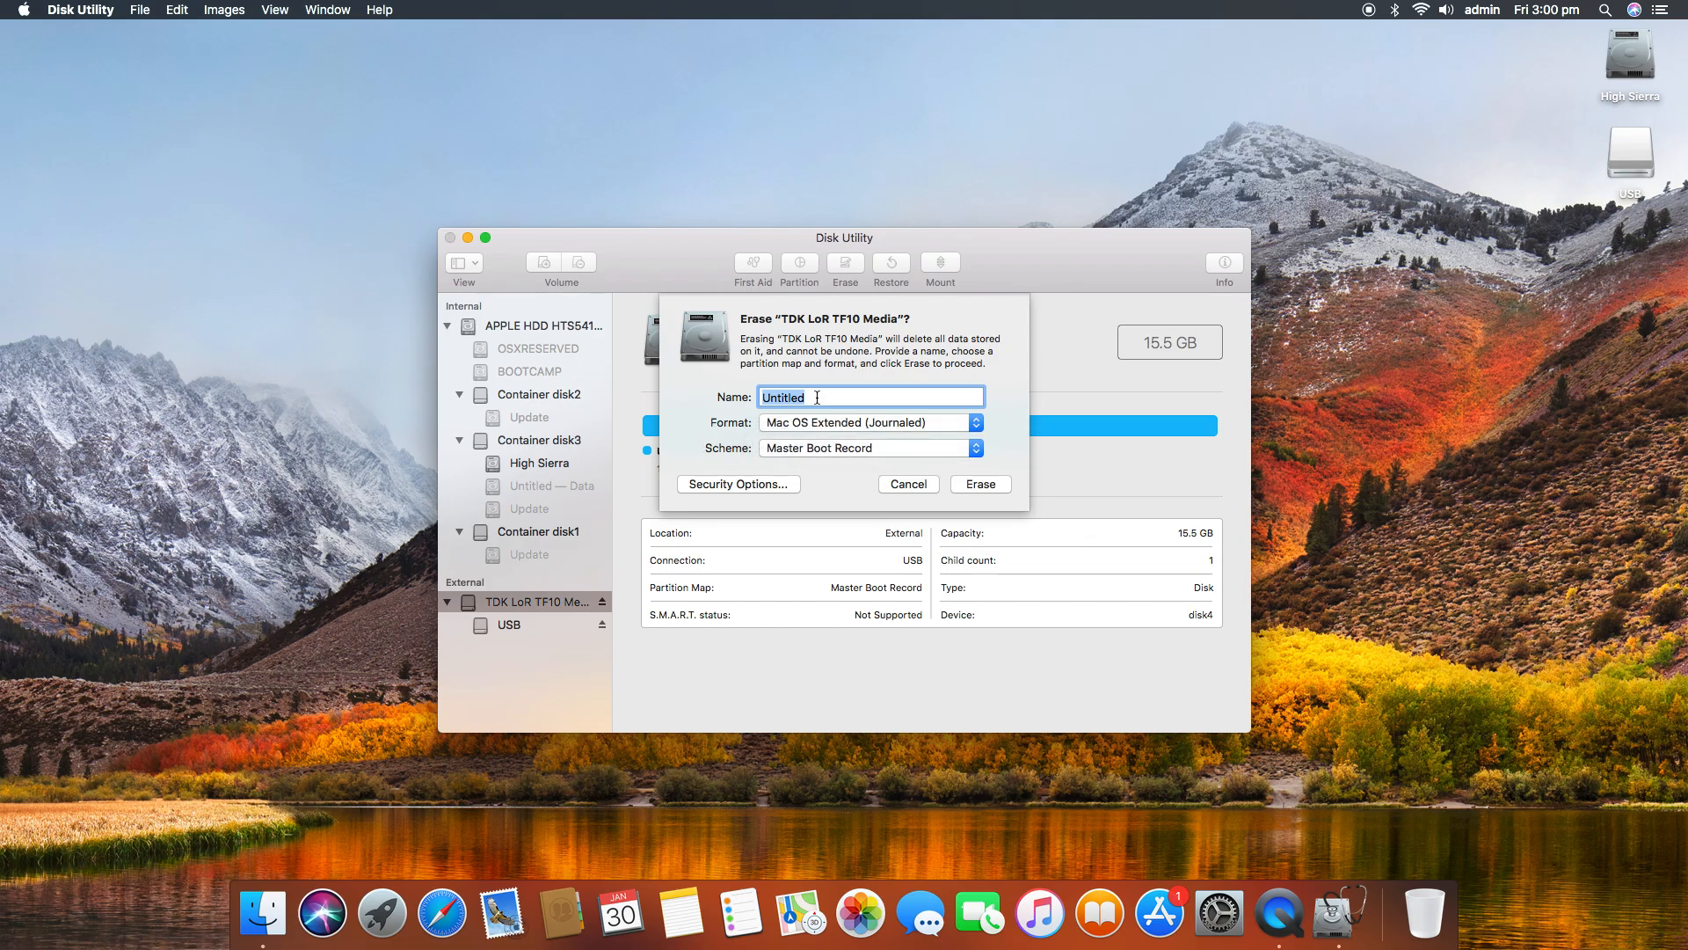
Step: Set the erase name to USB and the format to MS-DOS (FAT), keeping the Master Boot Record scheme
{"action": "key", "text": "BackSpace"}
{"action": "type", "text": "USB"}
{"action": "left_click", "coordinate": [781, 424]}
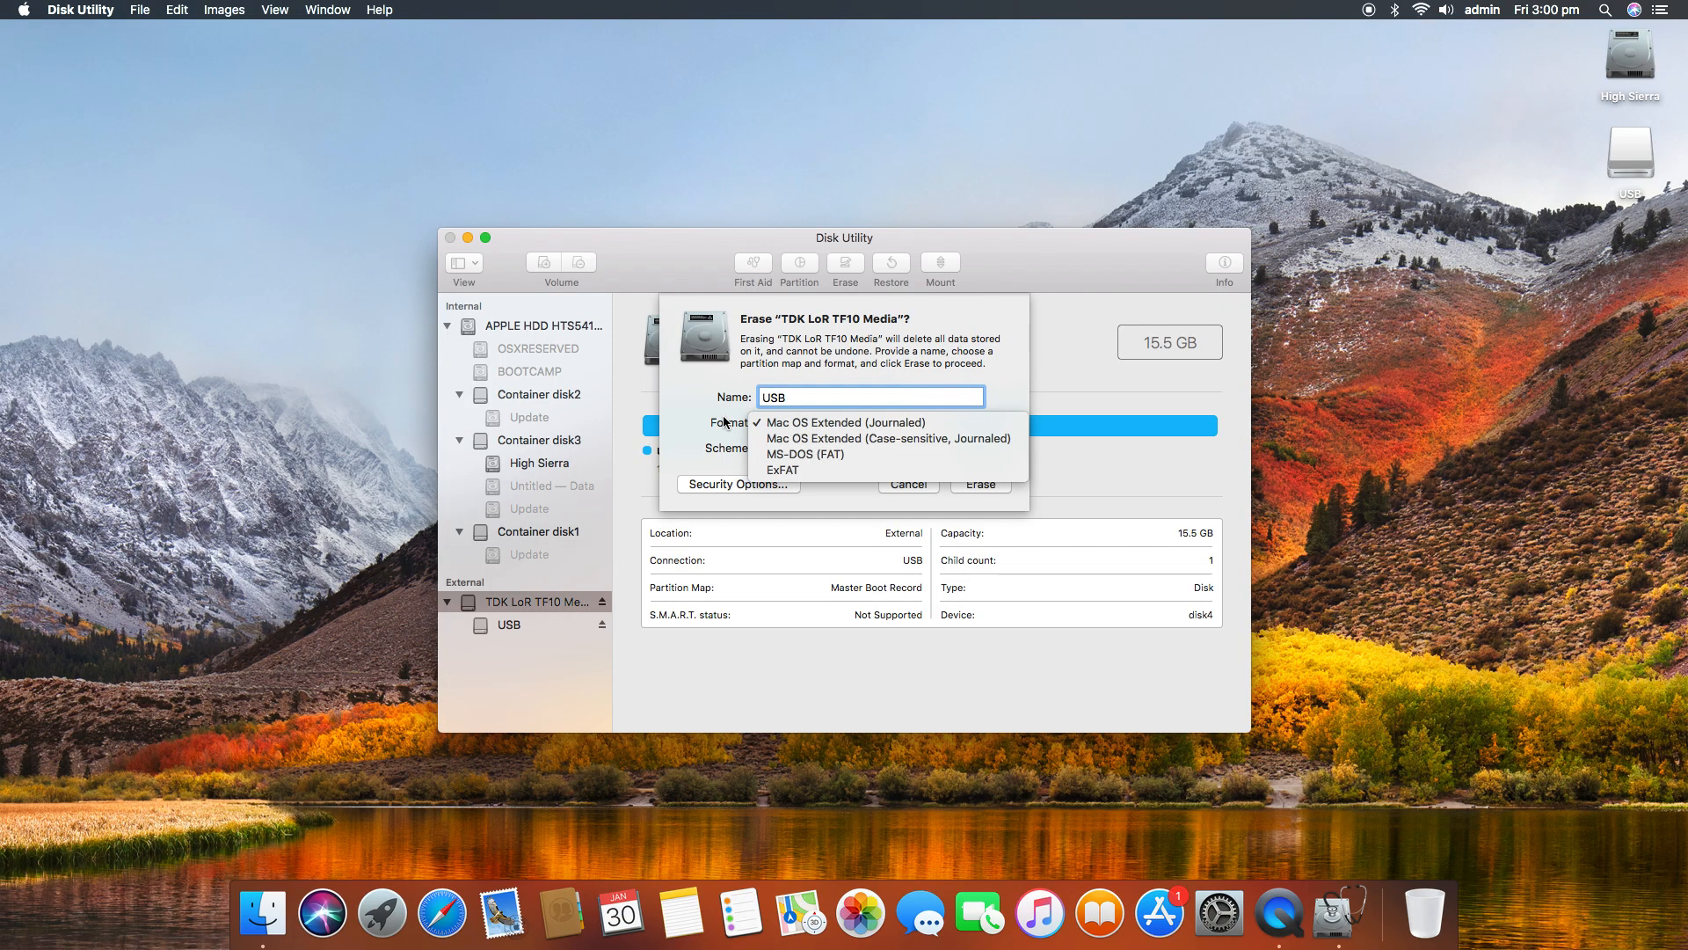
{"action": "left_click", "coordinate": [781, 455]}
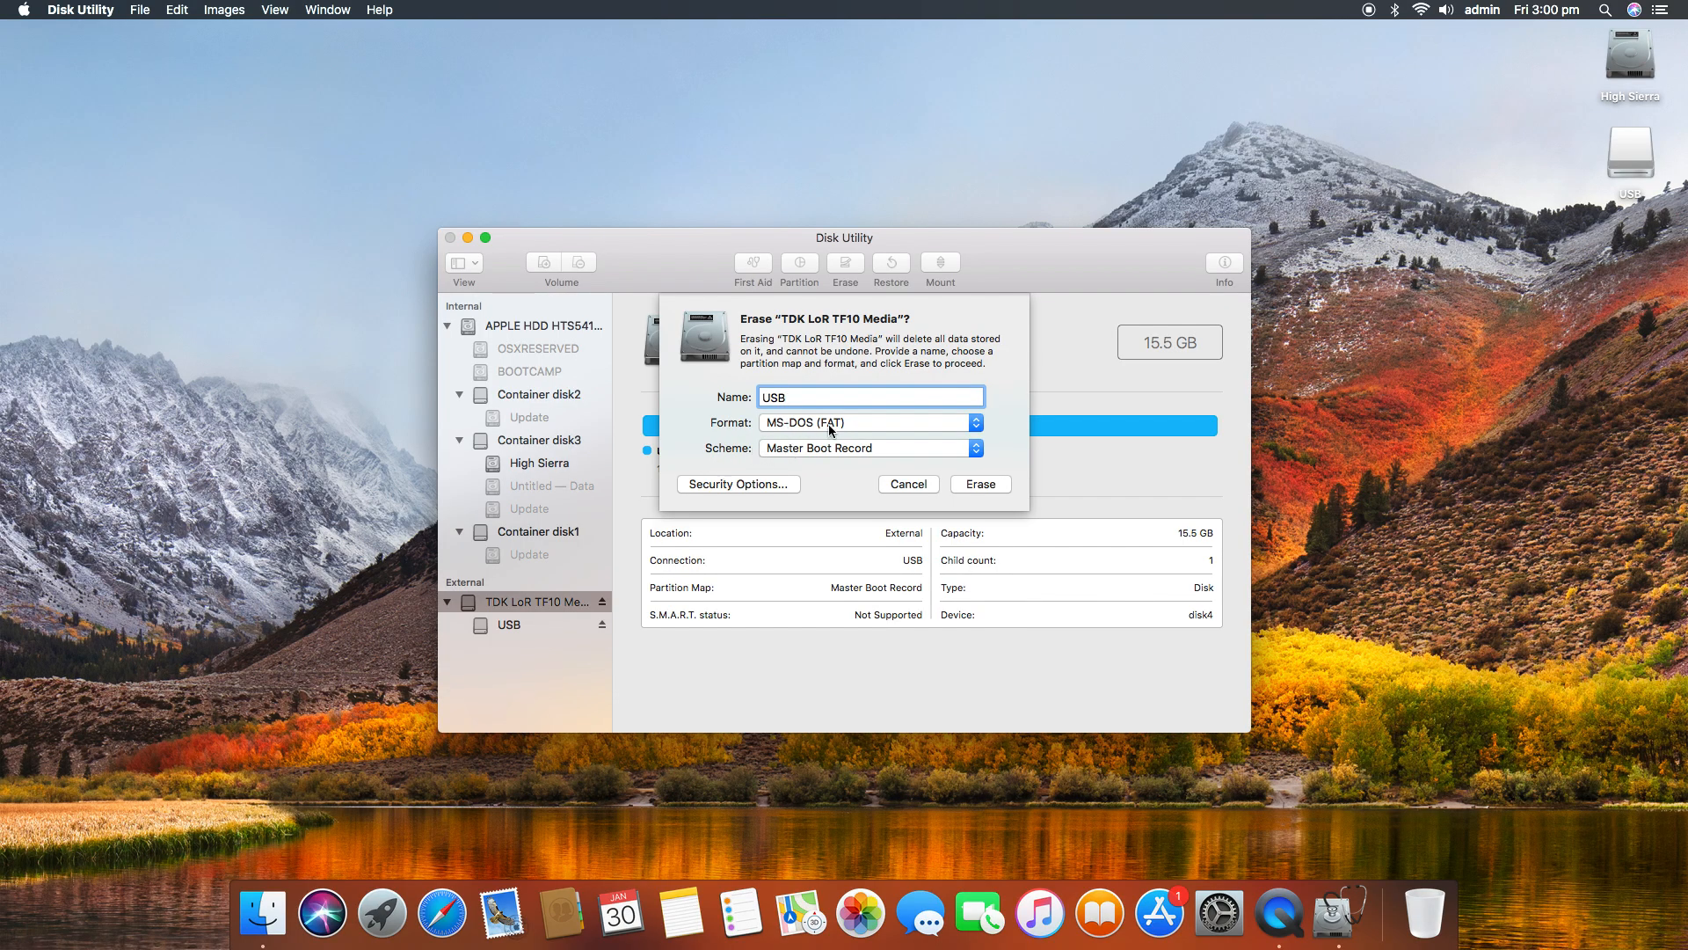
{"action": "left_click", "coordinate": [804, 447]}
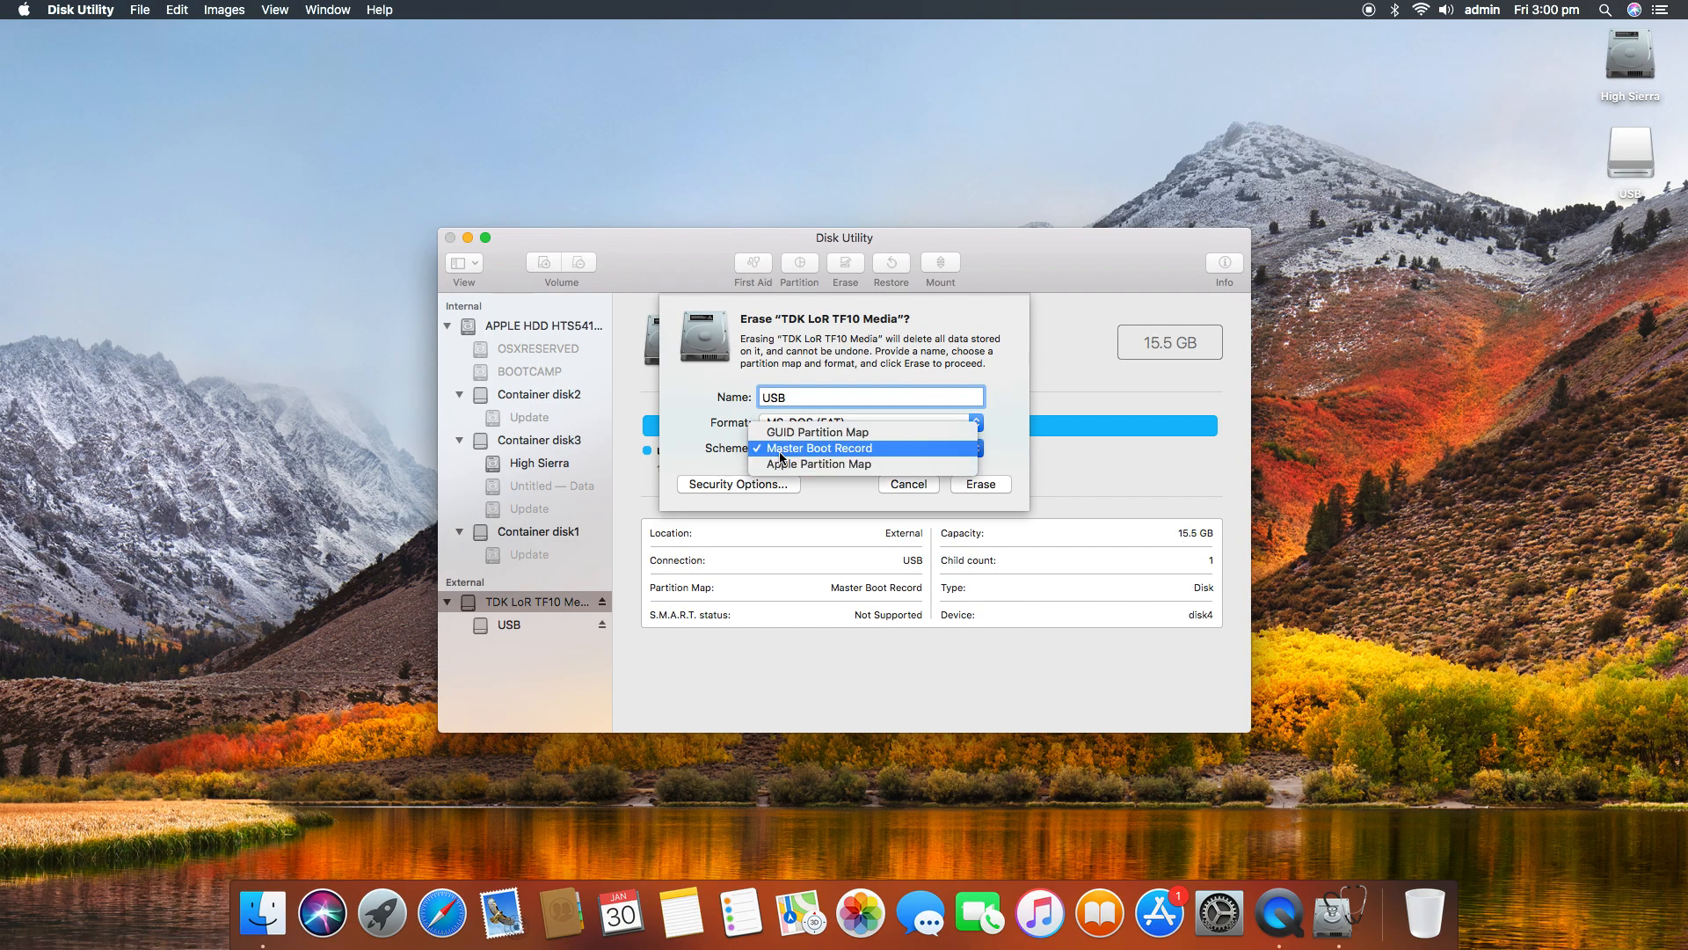
{"action": "left_click", "coordinate": [715, 458]}
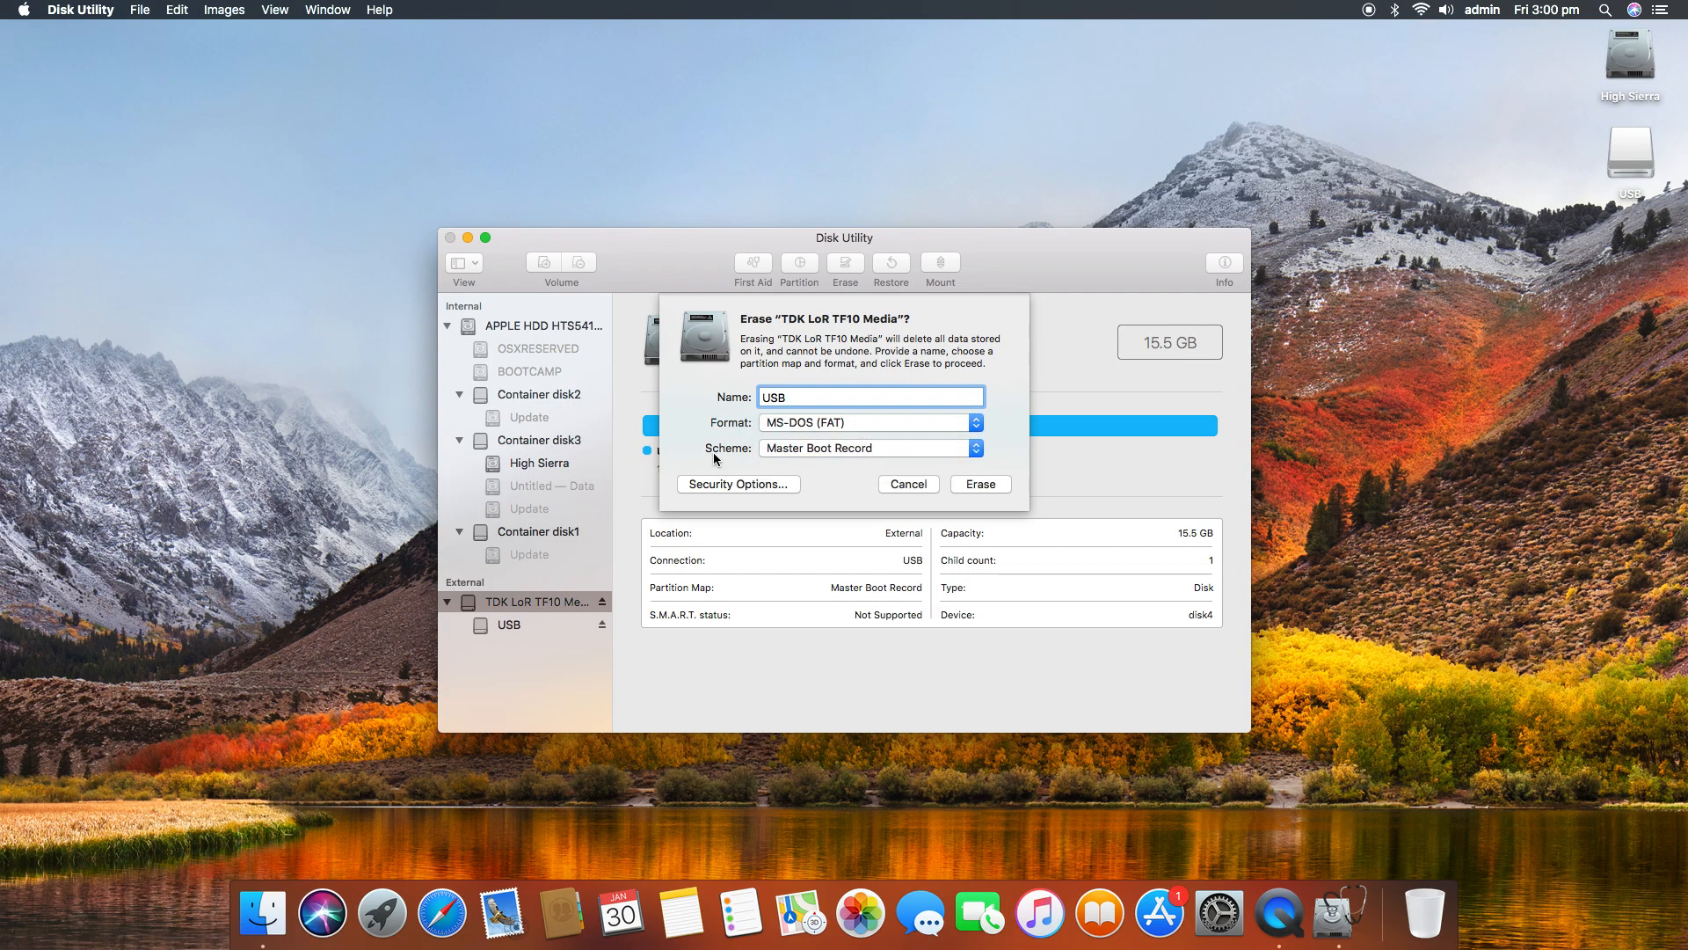
{"action": "left_click", "coordinate": [771, 431]}
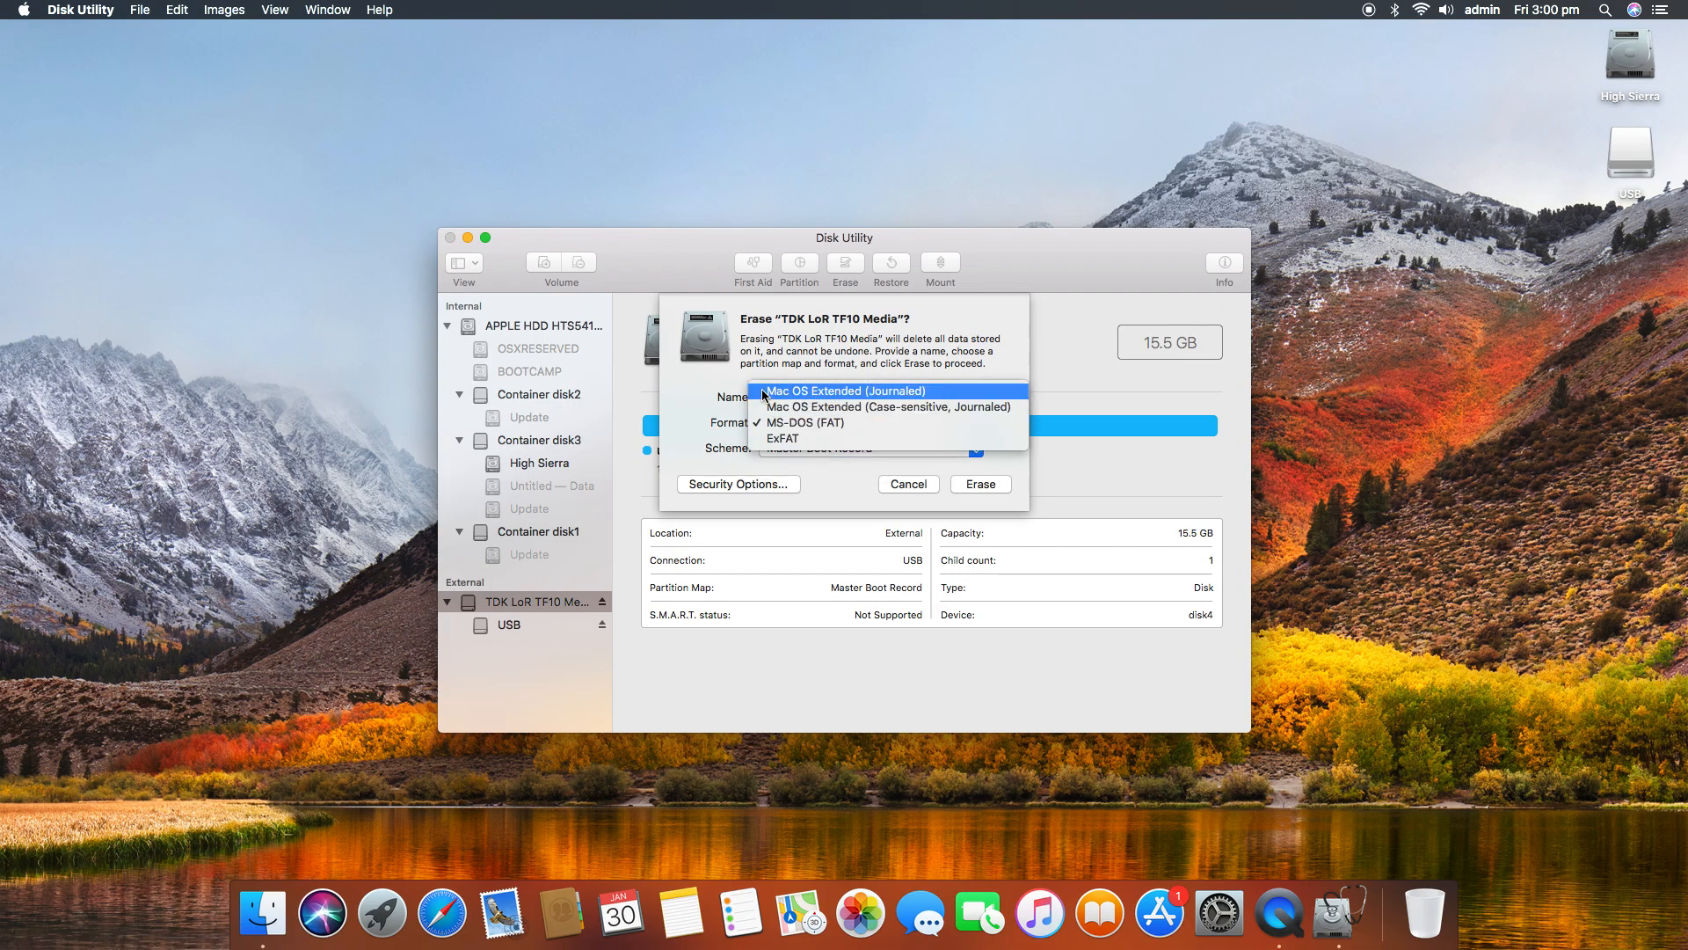
{"action": "left_click", "coordinate": [705, 359]}
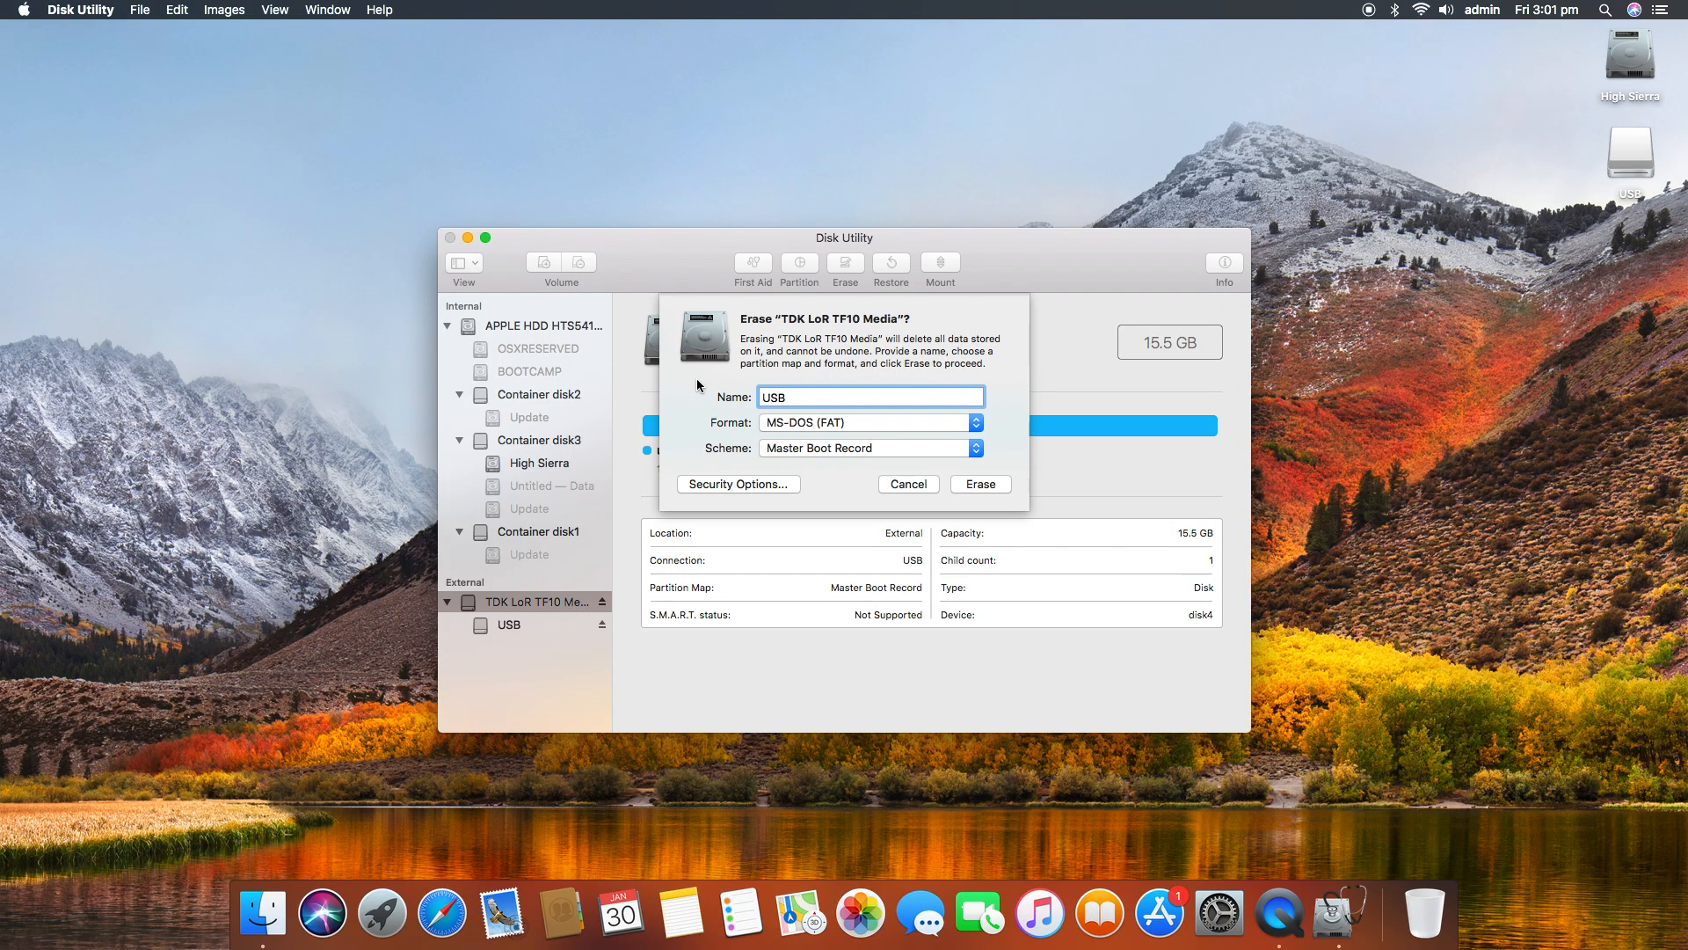
Step: Erase the TDK LoR TF10 Media disk, expand the process details, and close the finished erase report
{"action": "key", "text": "Return"}
{"action": "left_click", "coordinate": [972, 485]}
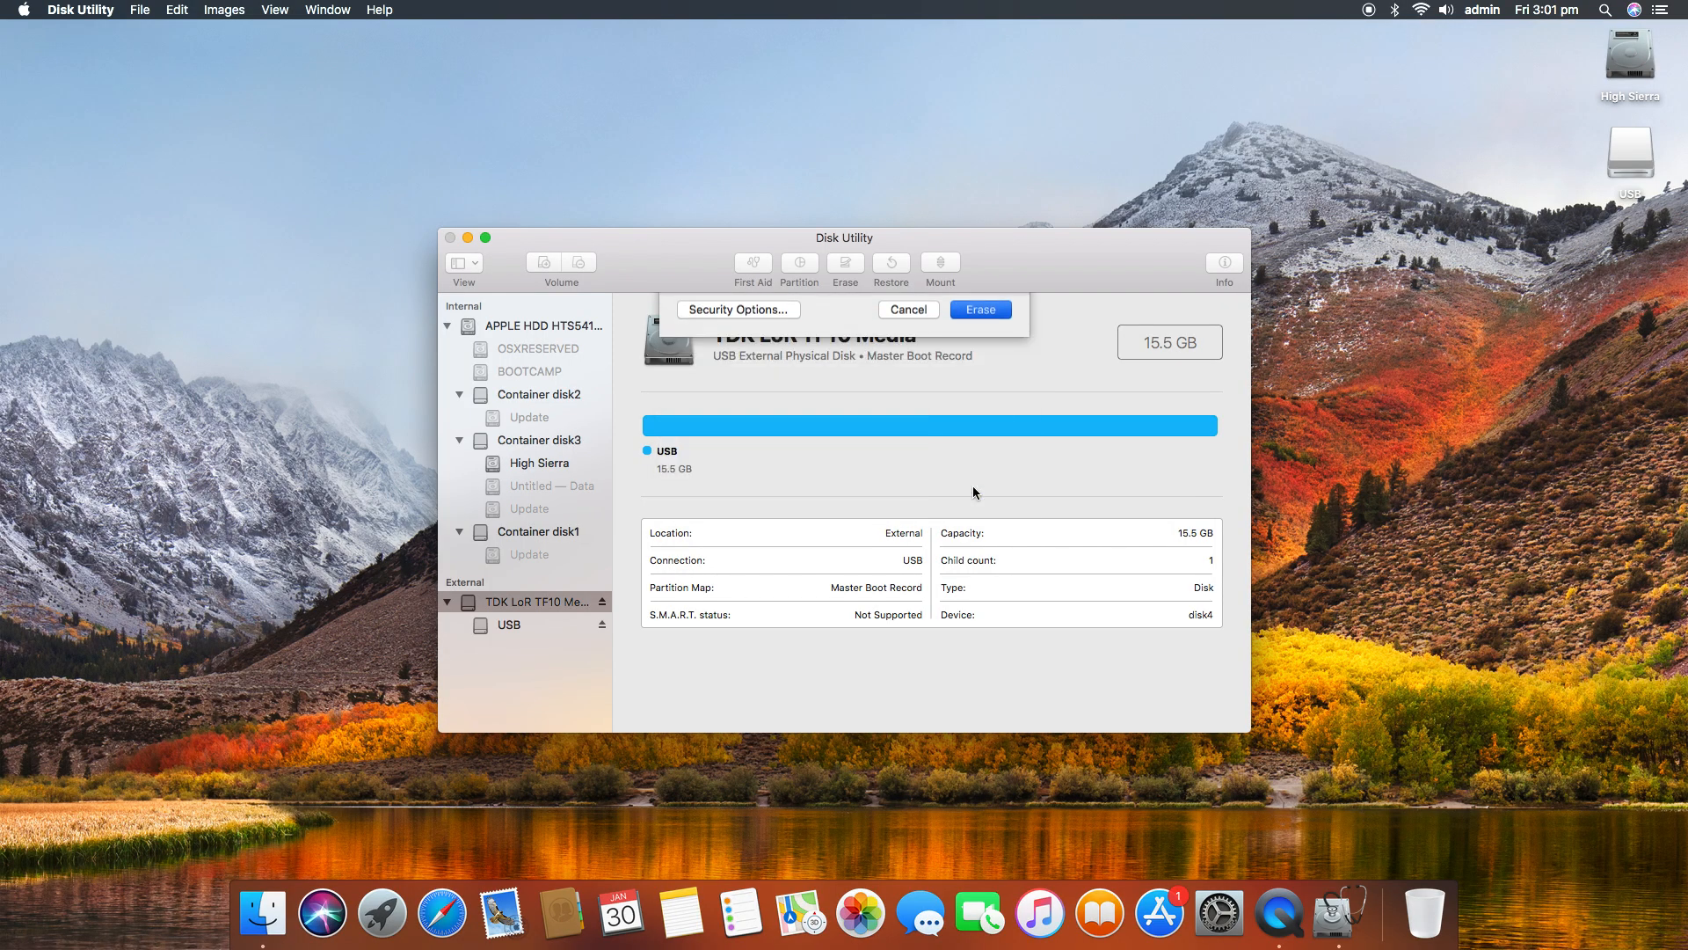
{"action": "left_click", "coordinate": [681, 384]}
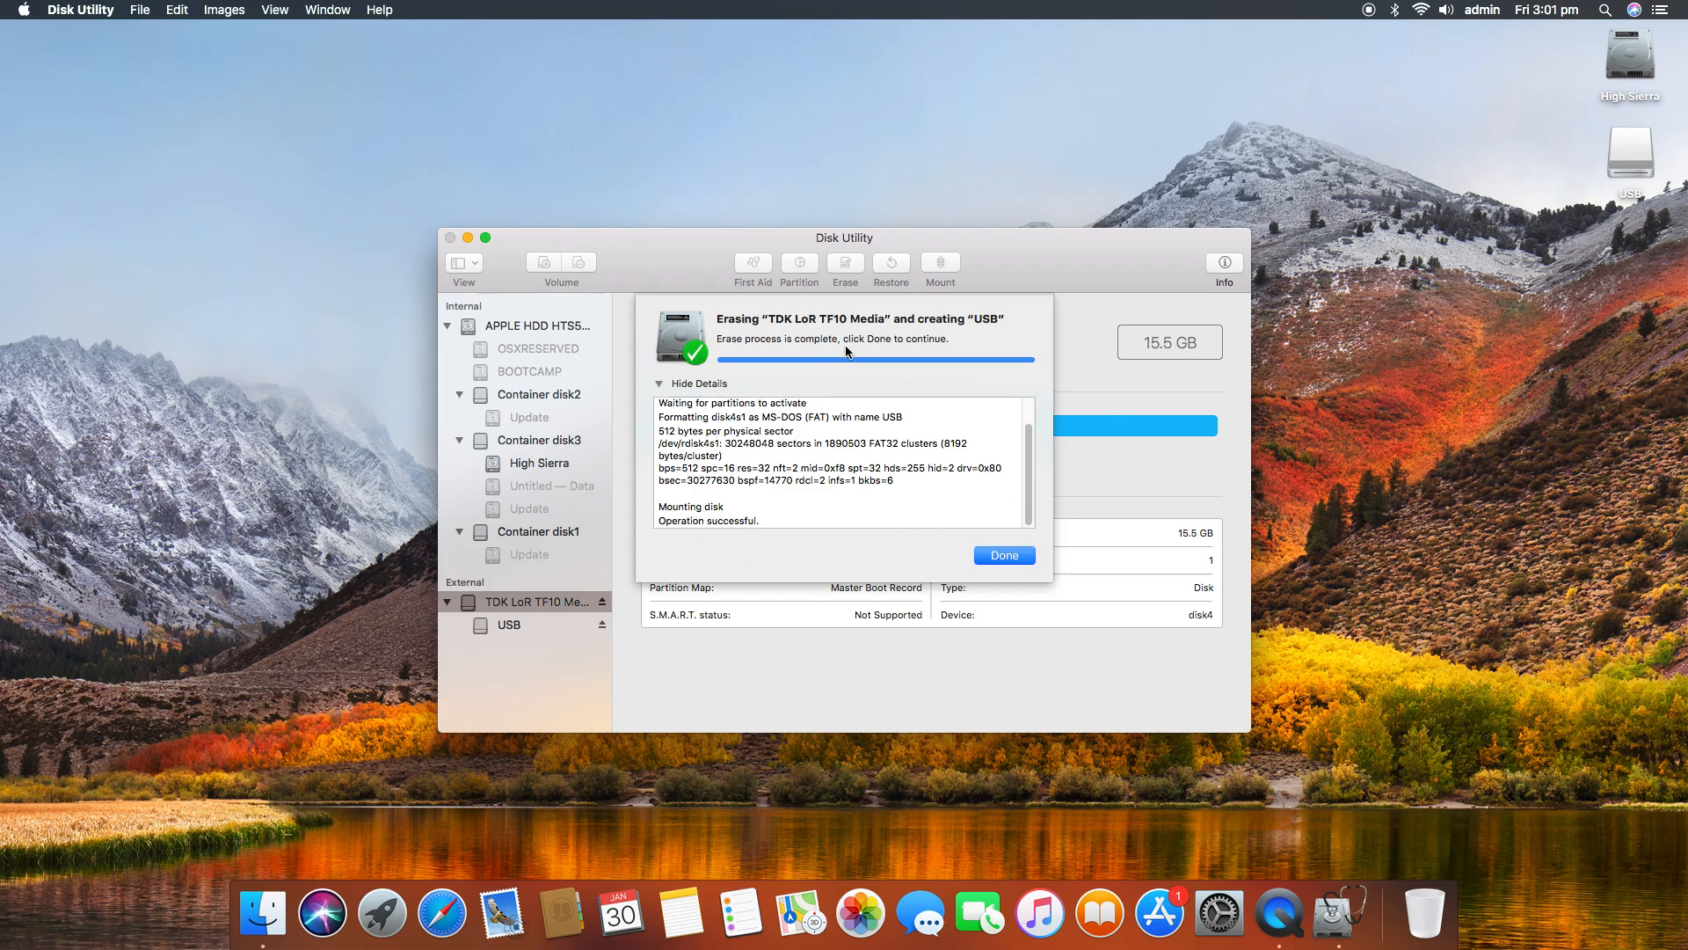
{"action": "left_click", "coordinate": [1020, 557]}
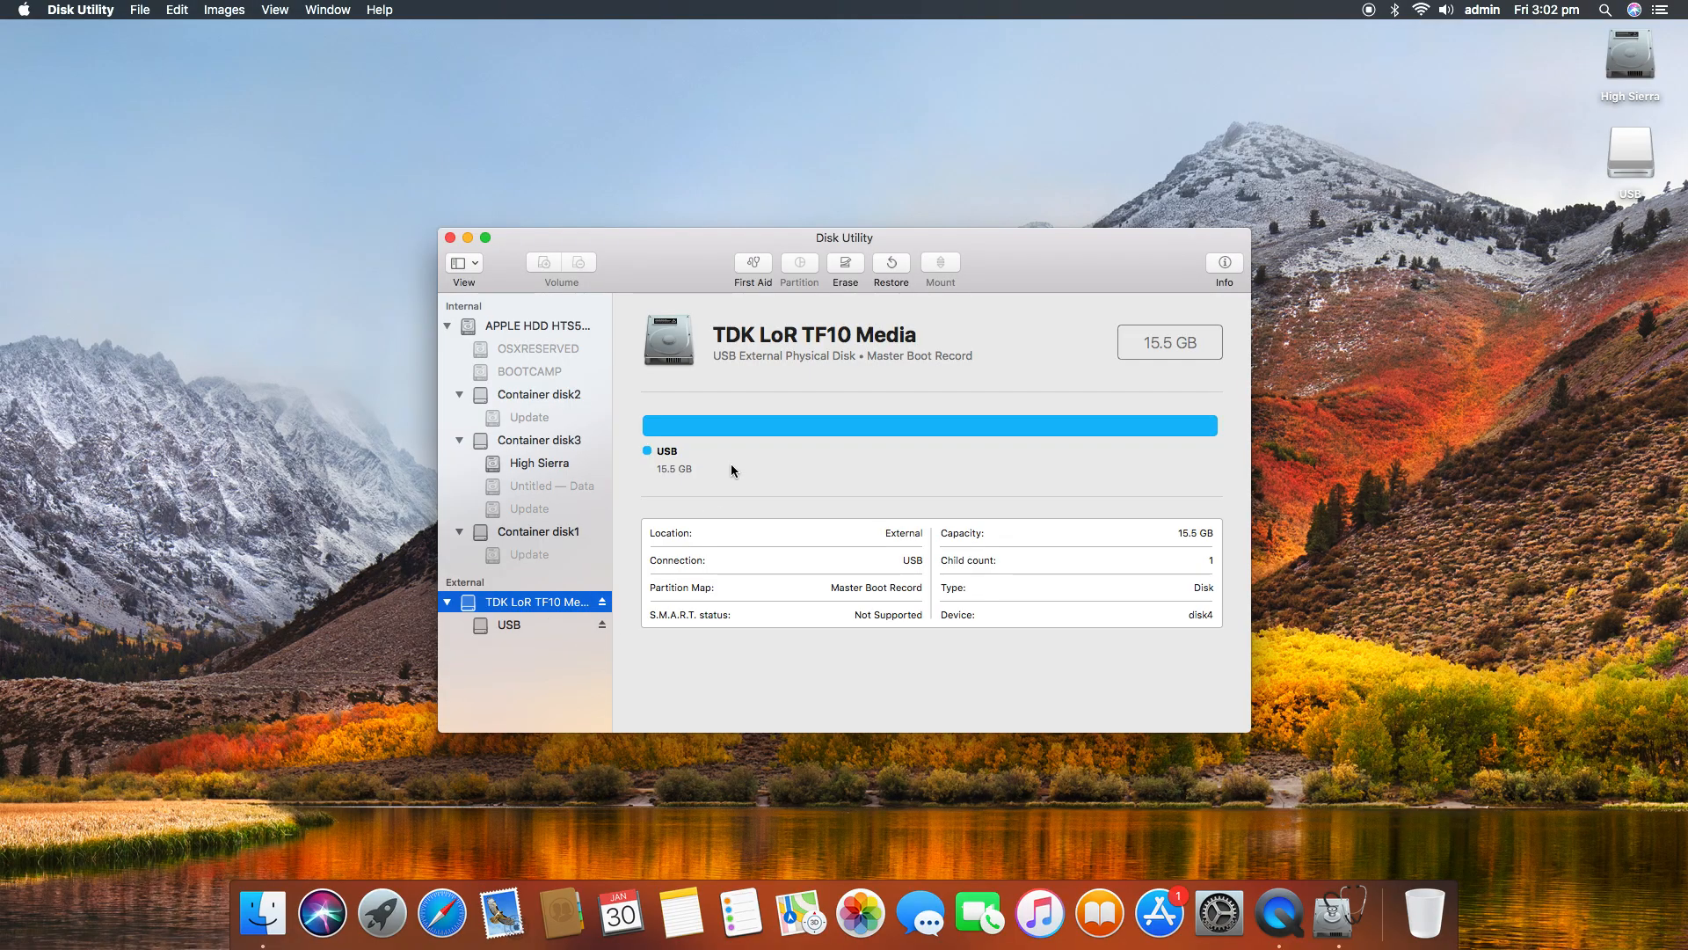
Step: Run First Aid on the TDK LoR TF10 Media disk, view its details, and quit Disk Utility
{"action": "left_click", "coordinate": [762, 262]}
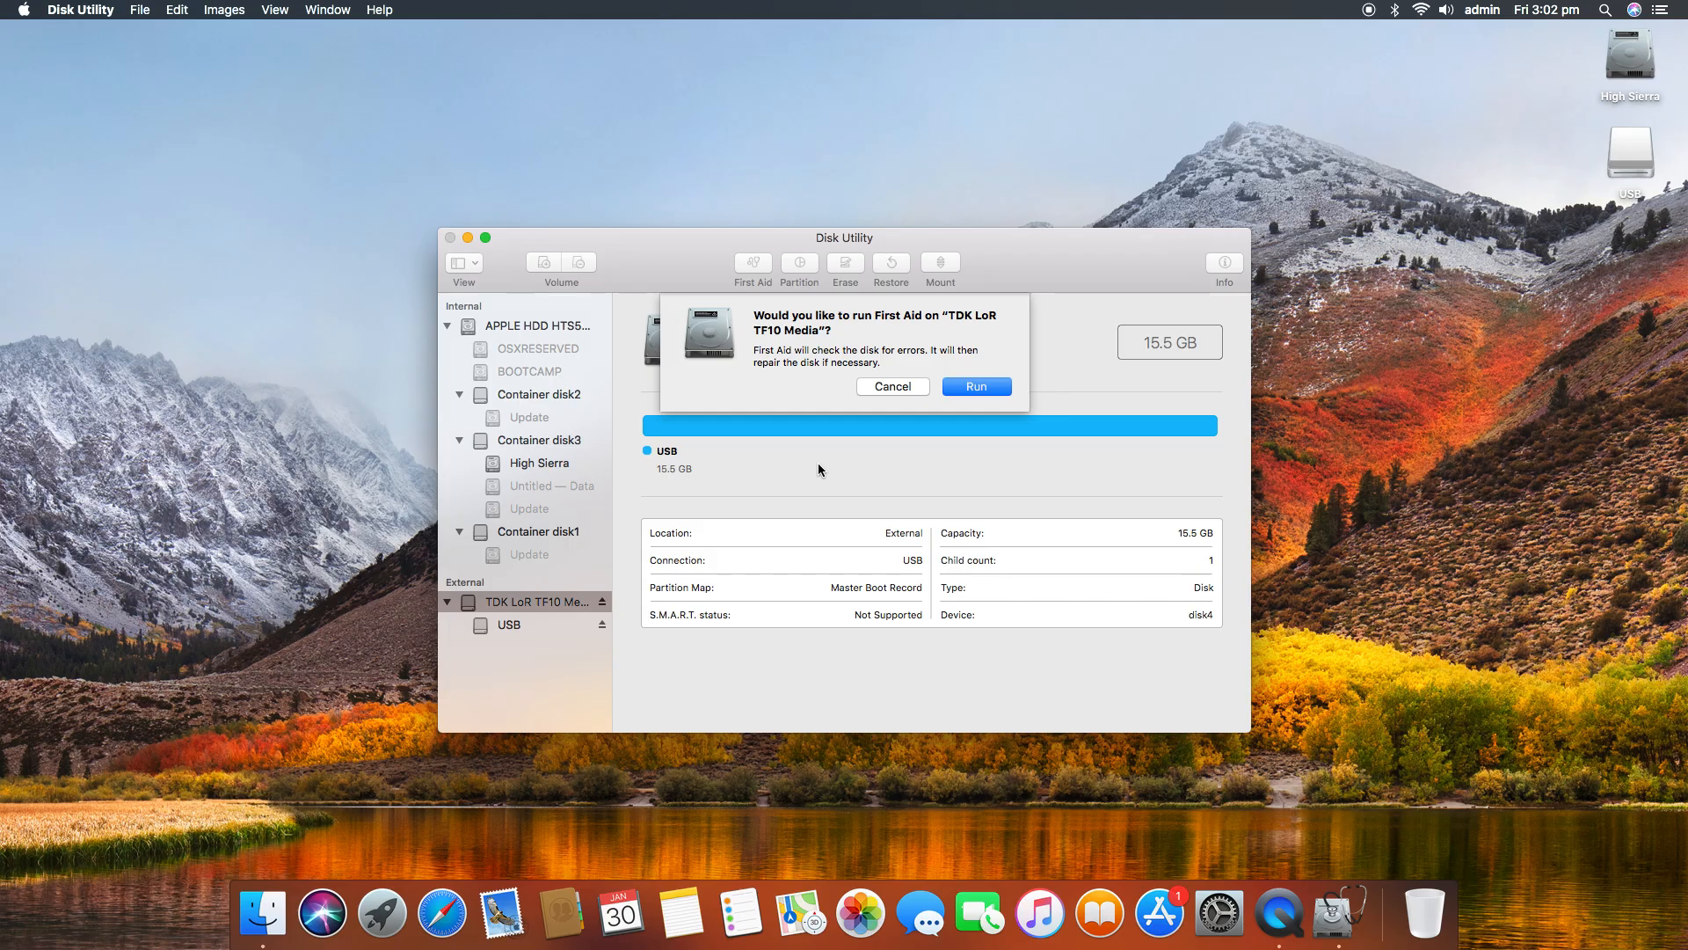
{"action": "key", "text": "Return"}
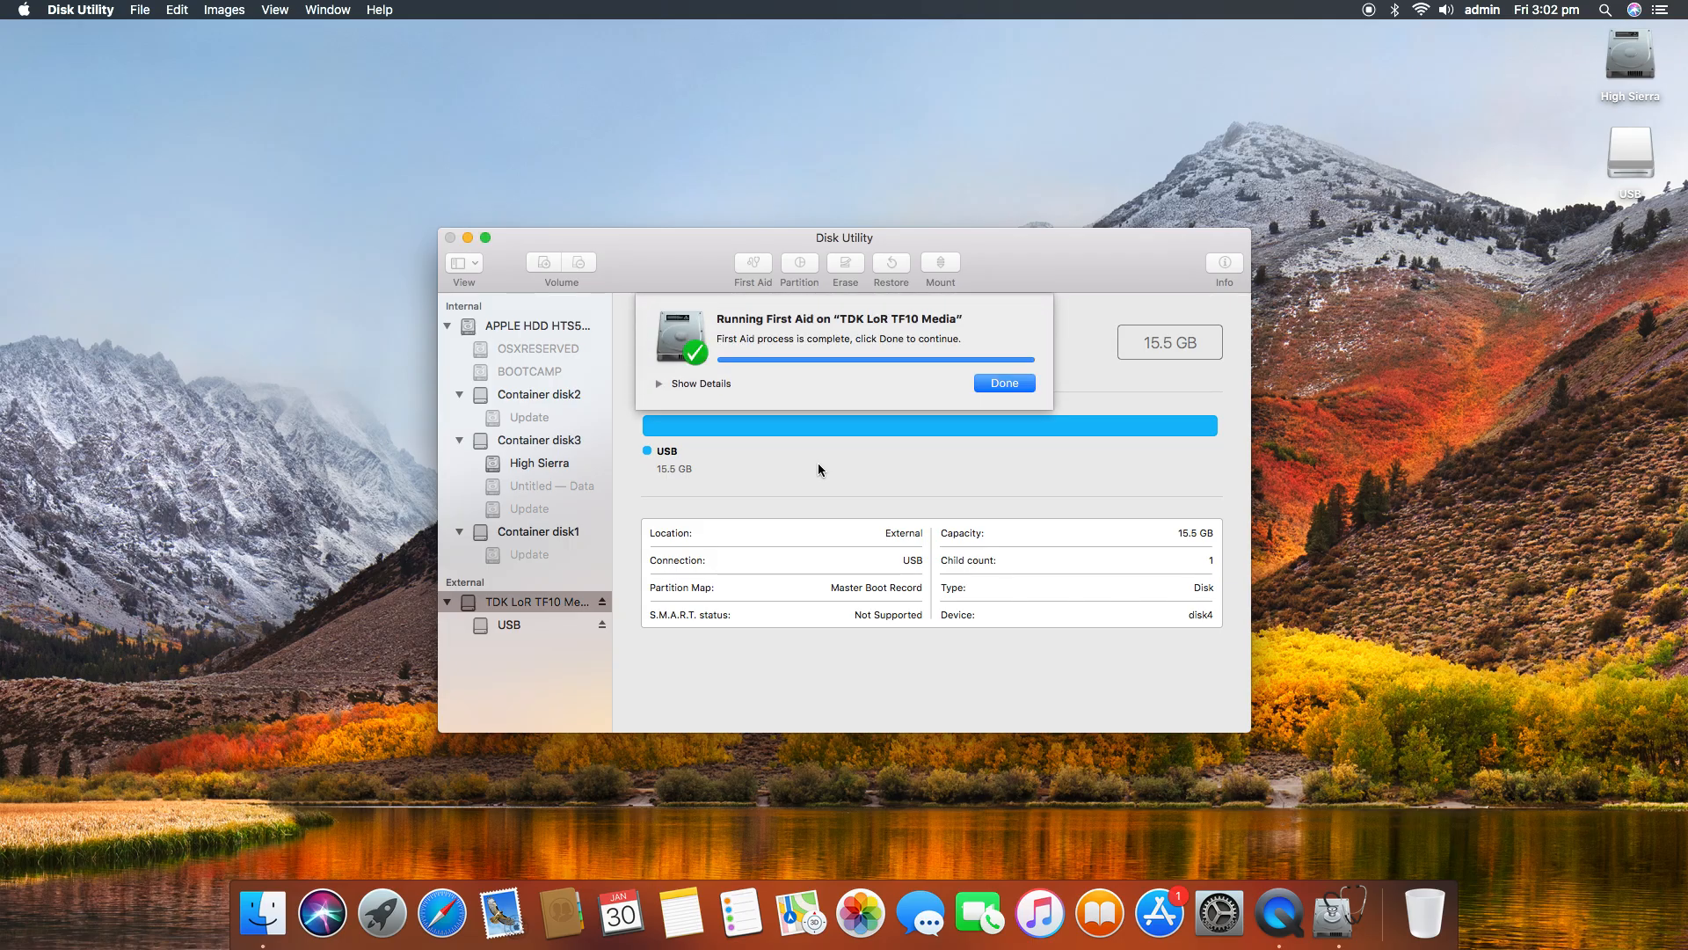
{"action": "left_click", "coordinate": [683, 384]}
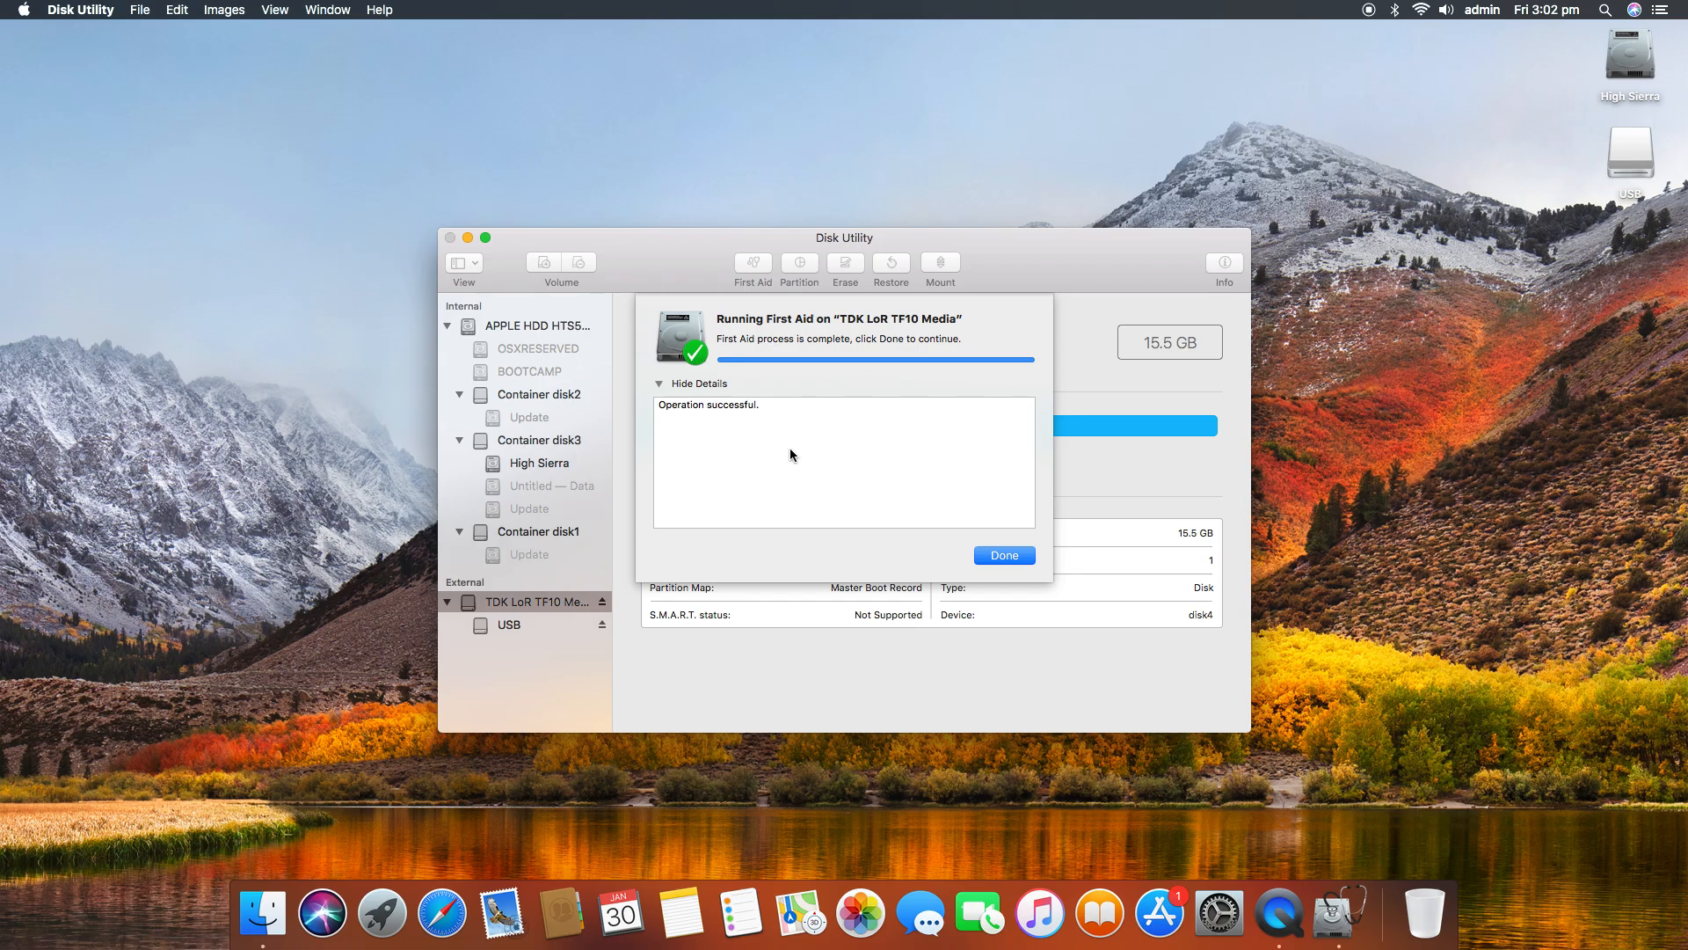
{"action": "key", "text": "Return"}
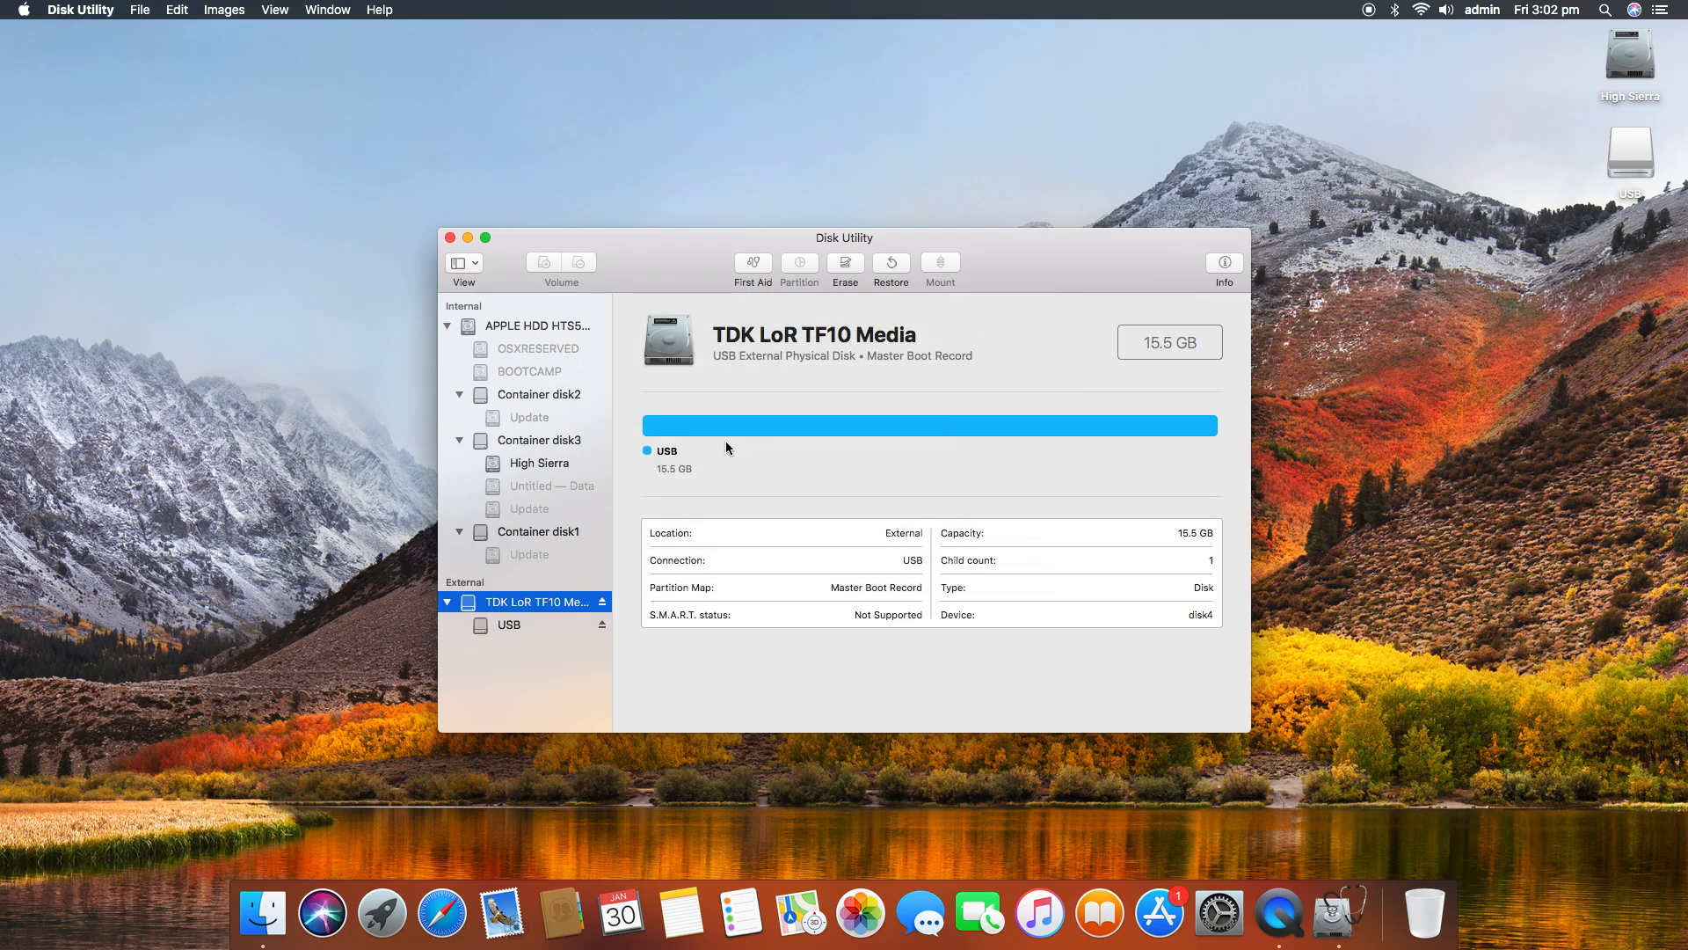
{"action": "left_click", "coordinate": [504, 328]}
{"action": "key", "text": "super+q"}
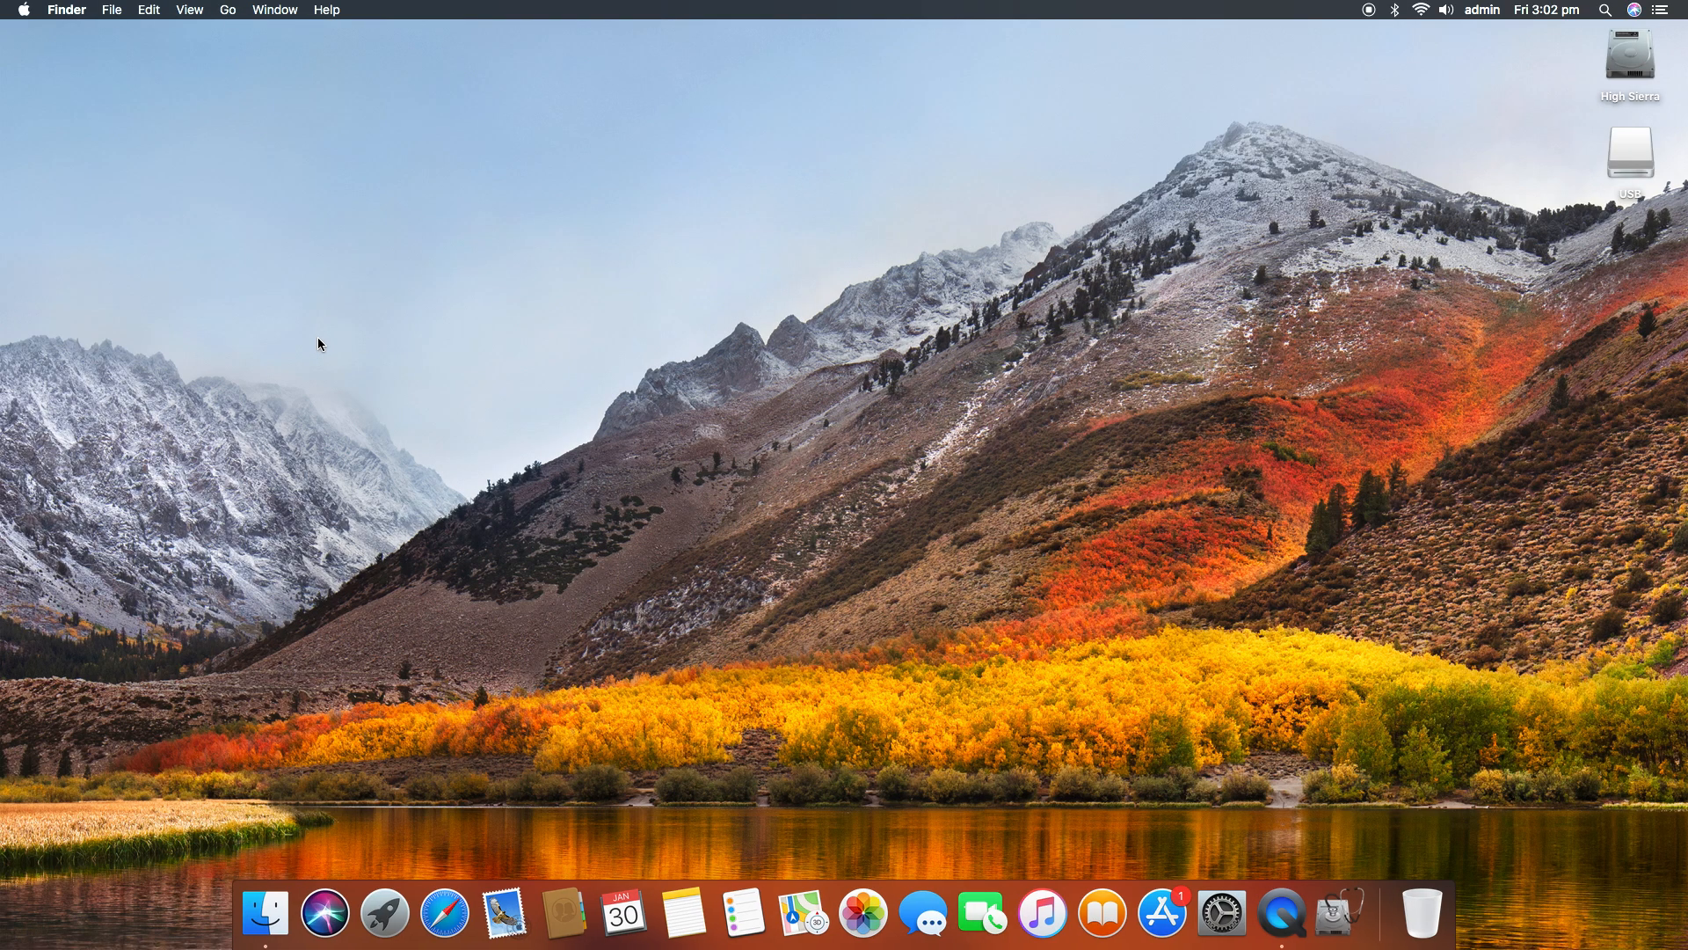
Step: Open the USB volume from the desktop, turn off the display of hidden files, and close its window
{"action": "double_click", "coordinate": [1629, 157]}
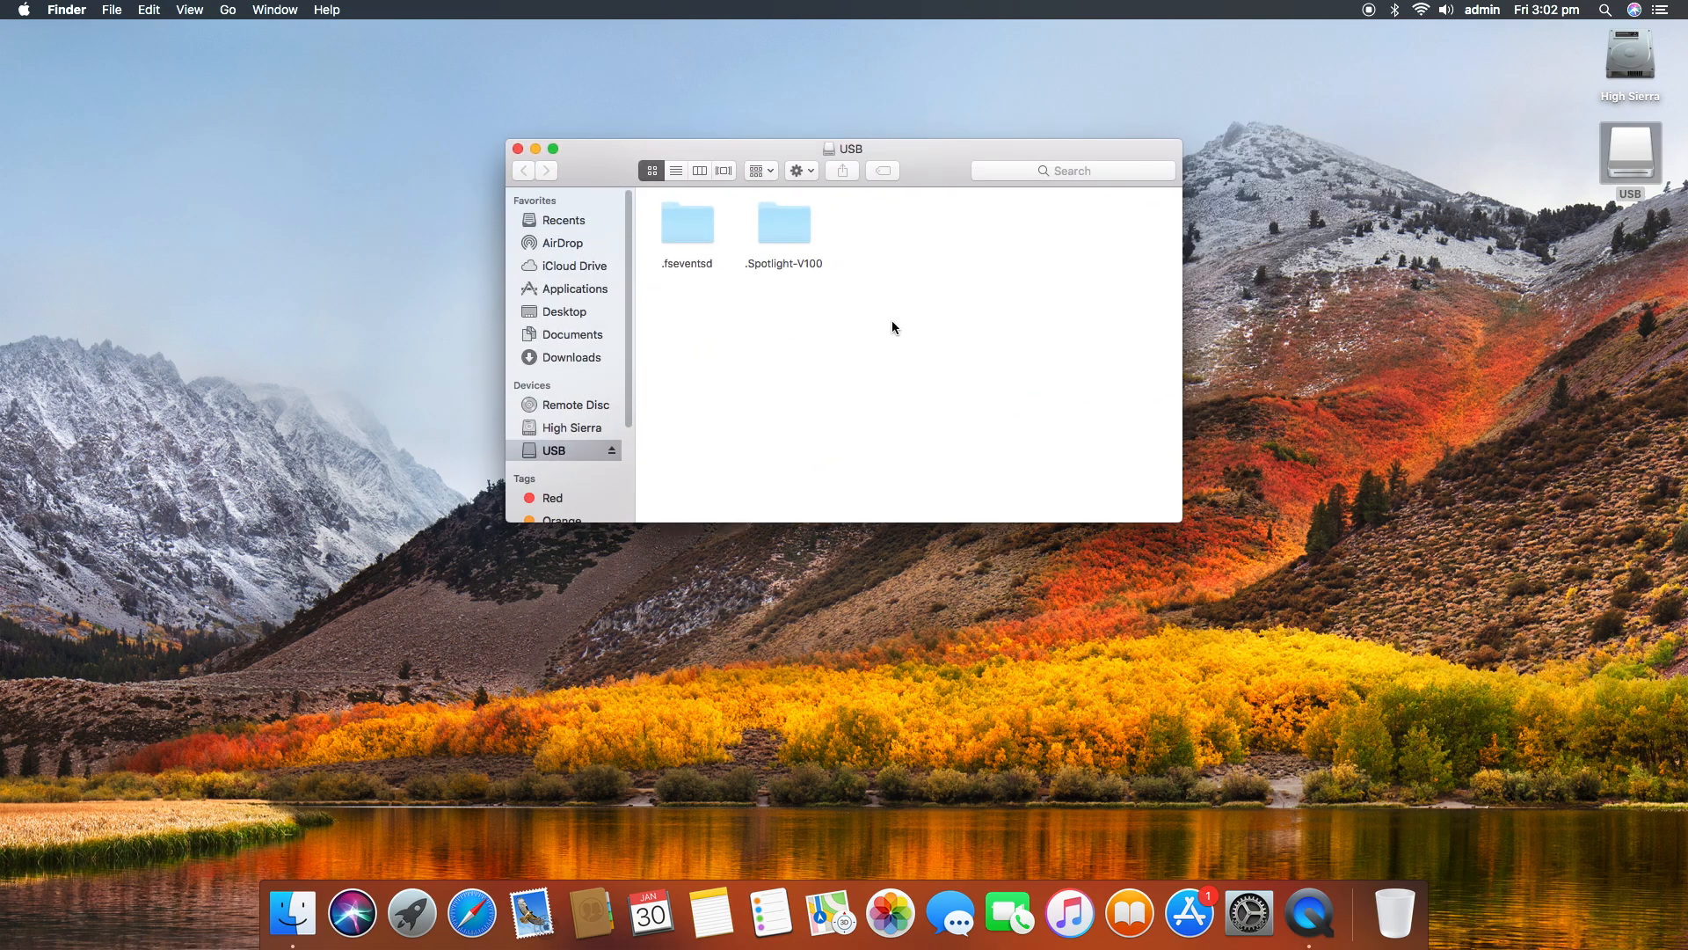
{"action": "key", "text": "super+shift+period"}
{"action": "left_click_drag", "start_coordinate": [723, 248], "coordinate": [1015, 401]}
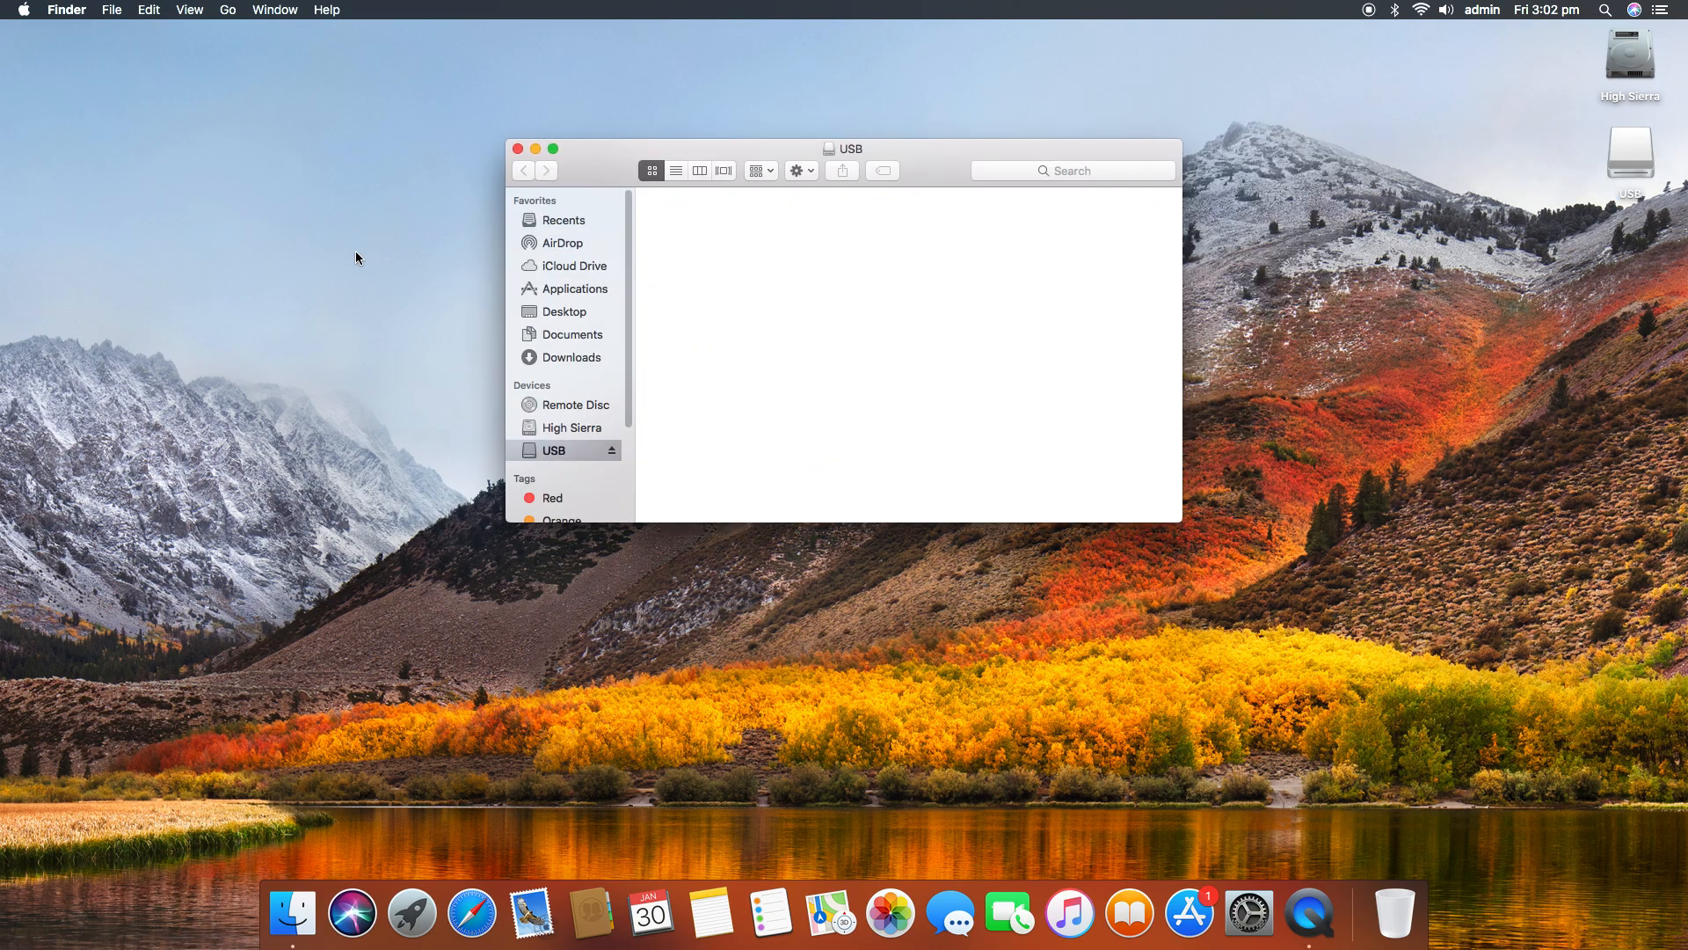
{"action": "key", "text": "super+w"}
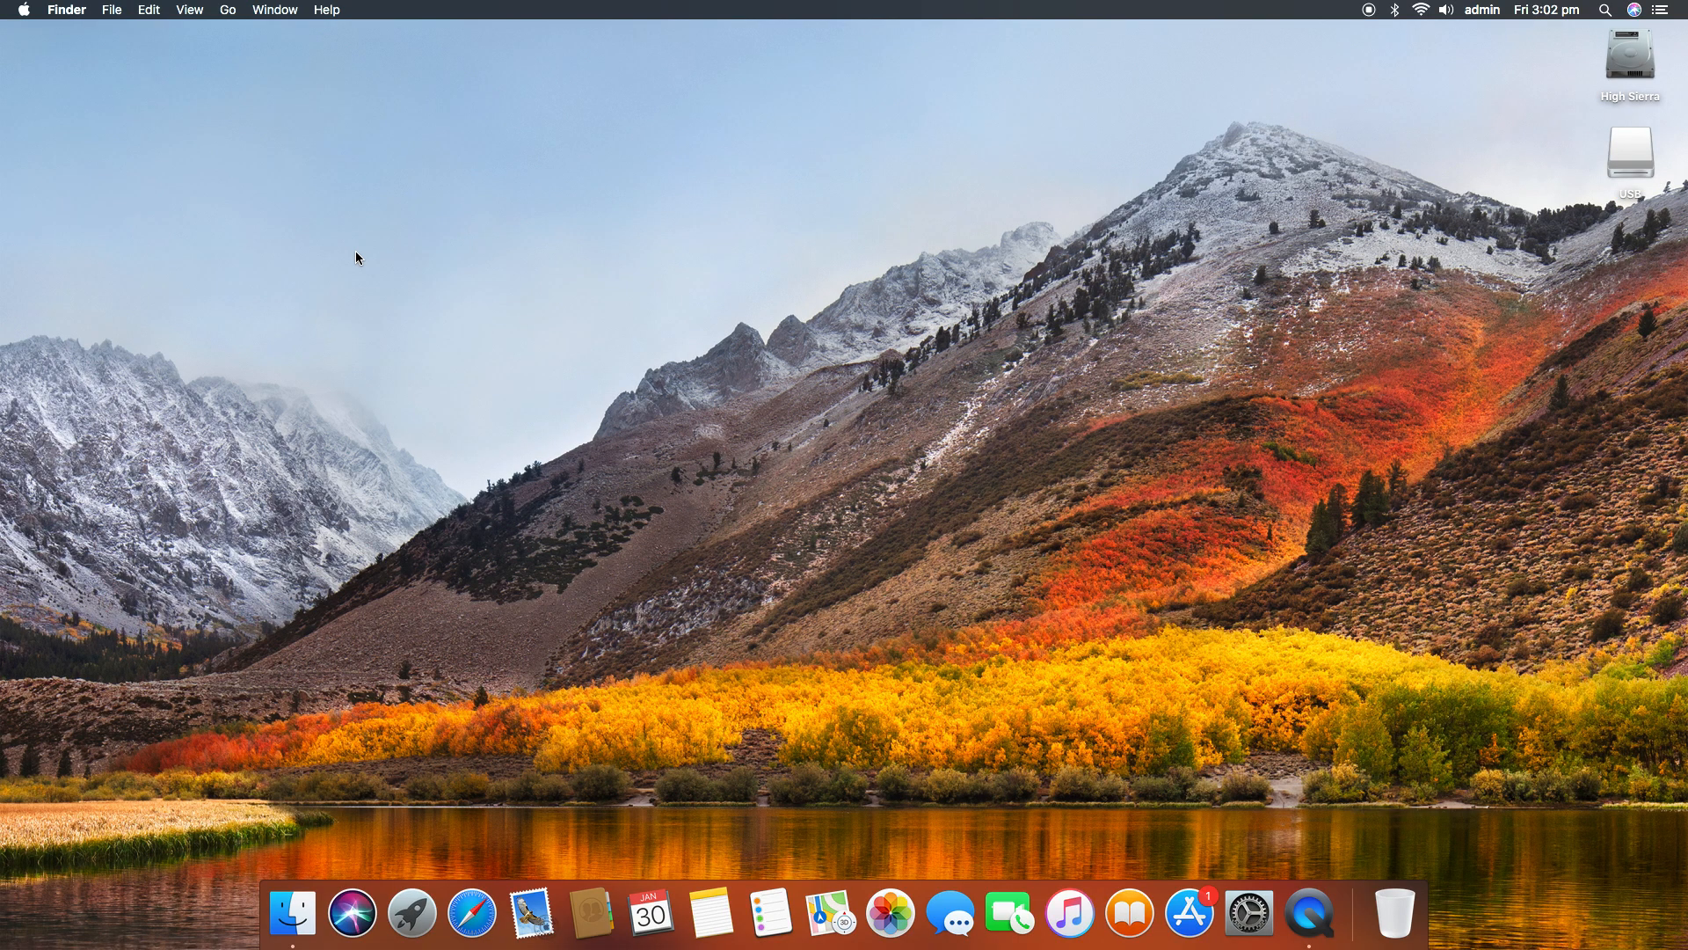